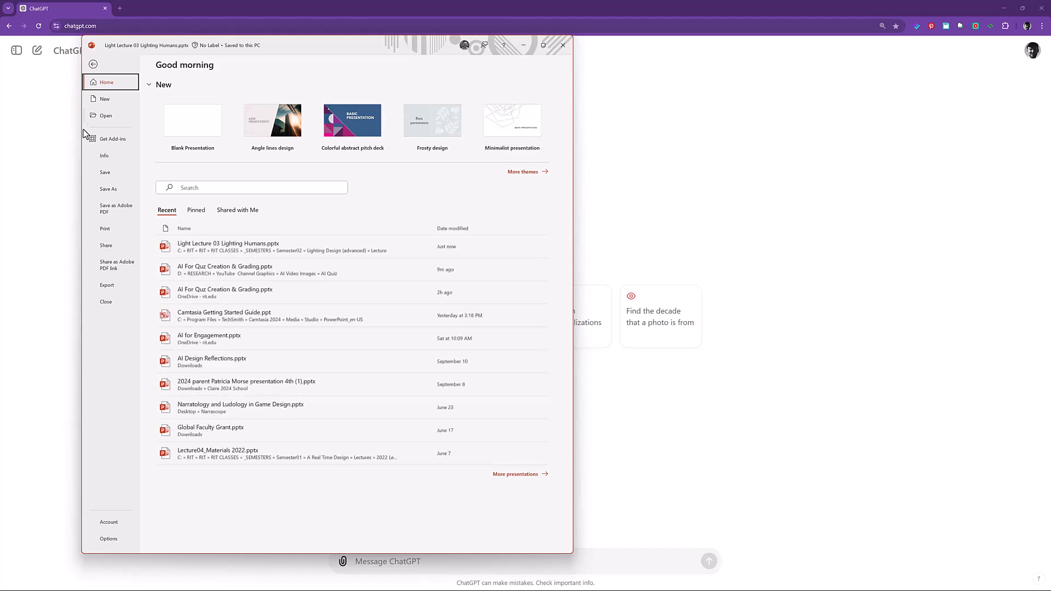
Attach the Light Lecture Lighting Humans Basics PDF from the Upload_To_AI folder to a new ChatGPT message.
{"action": "left_click", "coordinate": [118, 211]}
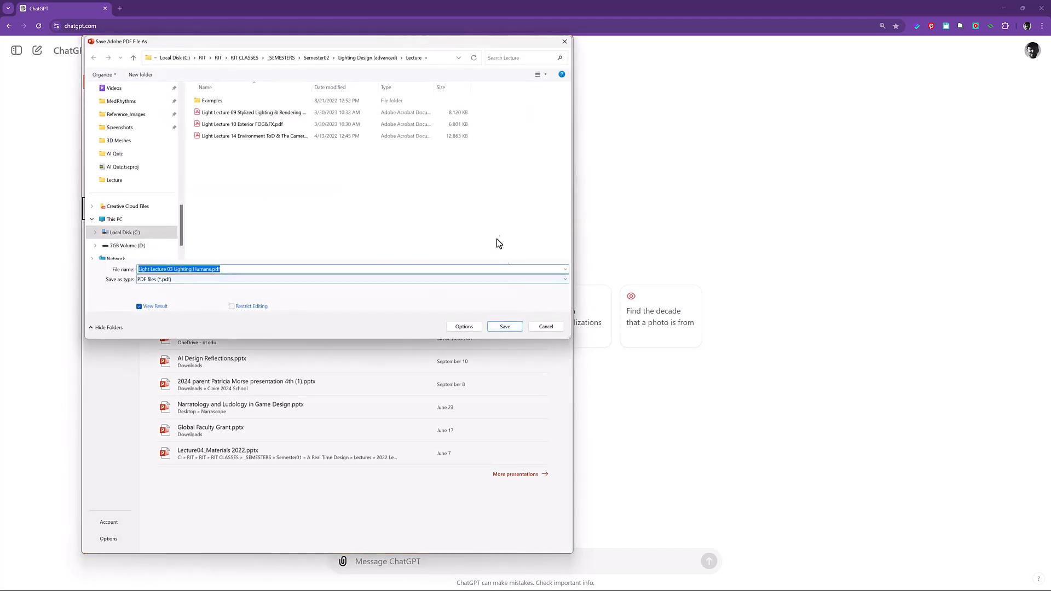
{"action": "left_click", "coordinate": [115, 154]}
{"action": "double_click", "coordinate": [202, 106]}
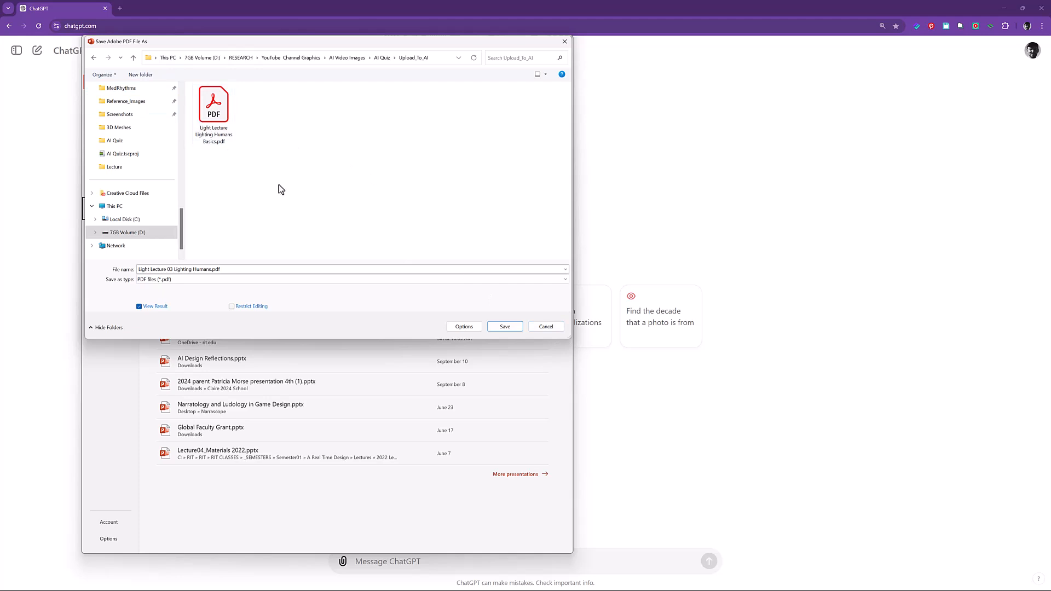
{"action": "left_click_drag", "start_coordinate": [232, 121], "coordinate": [647, 557]}
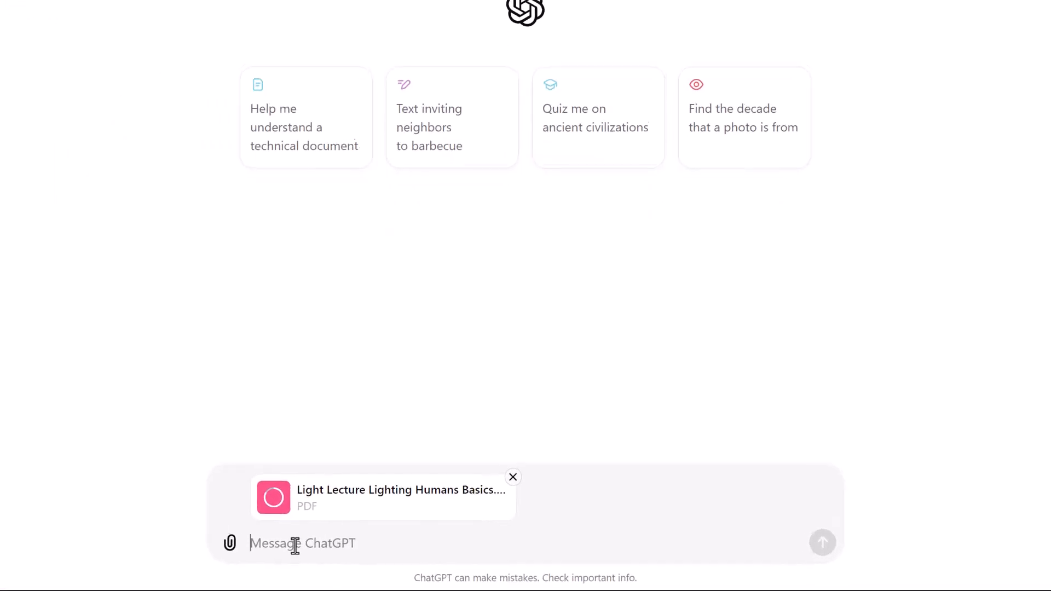
Send a prompt asking for 10 four-choice multiple choice questions about lighting humans, with explanations for the correct answer.
{"action": "type", "text": "please use this pdf to generate 10 multiple choice quiz questions about lighting humans. Each question should have 4 choices and also generate explanations for each question"}
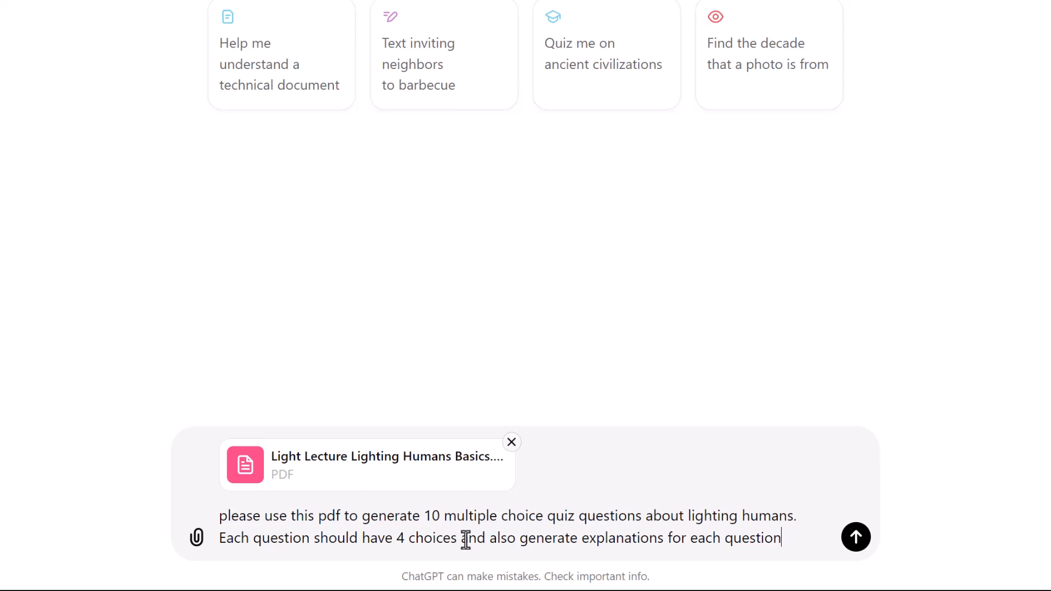
{"action": "key", "text": "ctrl+shift+Left"}
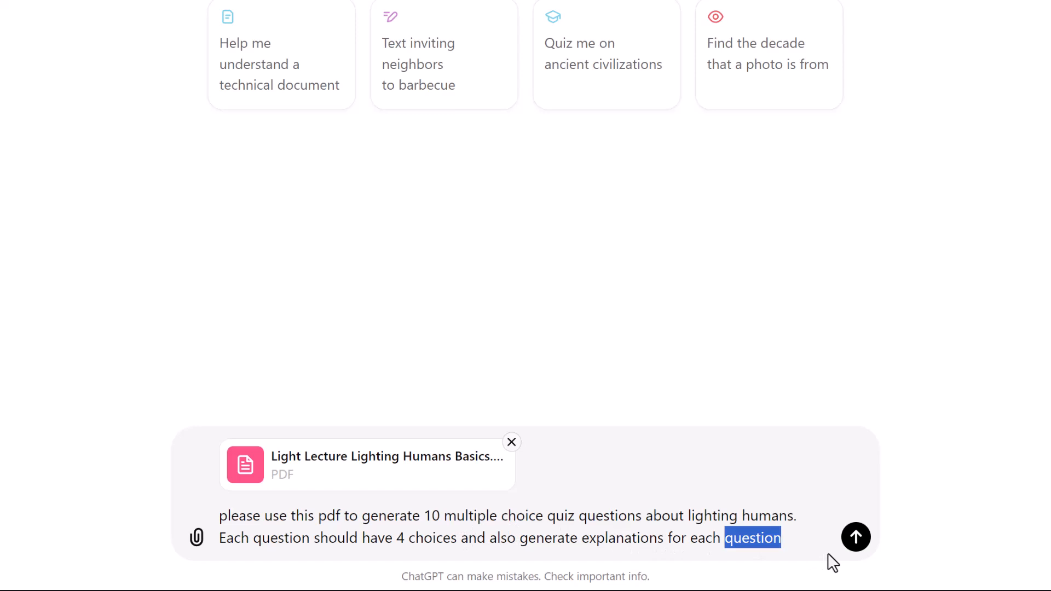
{"action": "key", "text": "ctrl+shift+Left"}
{"action": "type", "text": "the corre"}
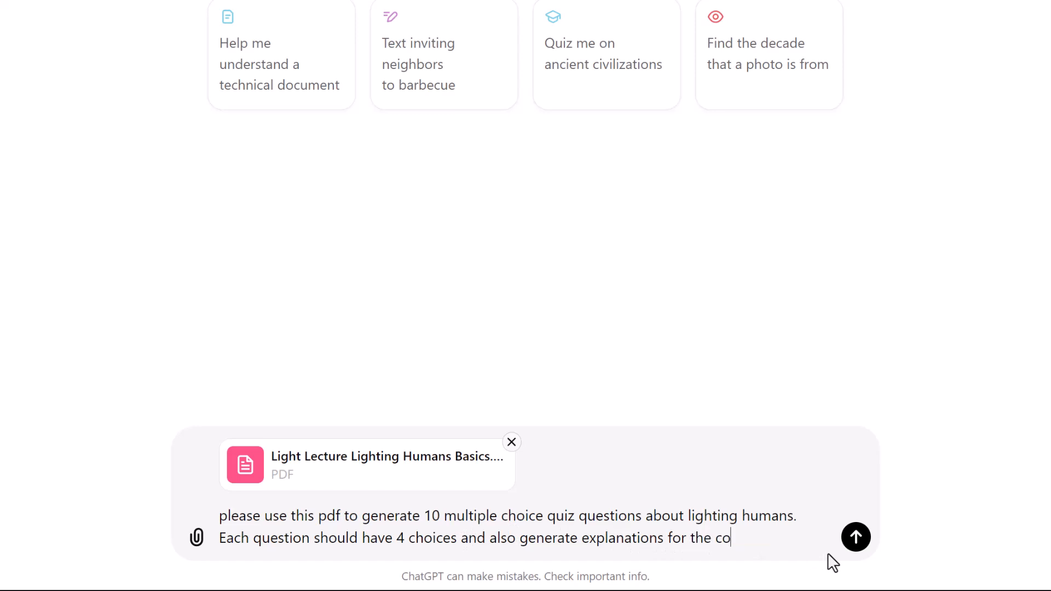
{"action": "type", "text": "ct answer"}
{"action": "key", "text": "Return"}
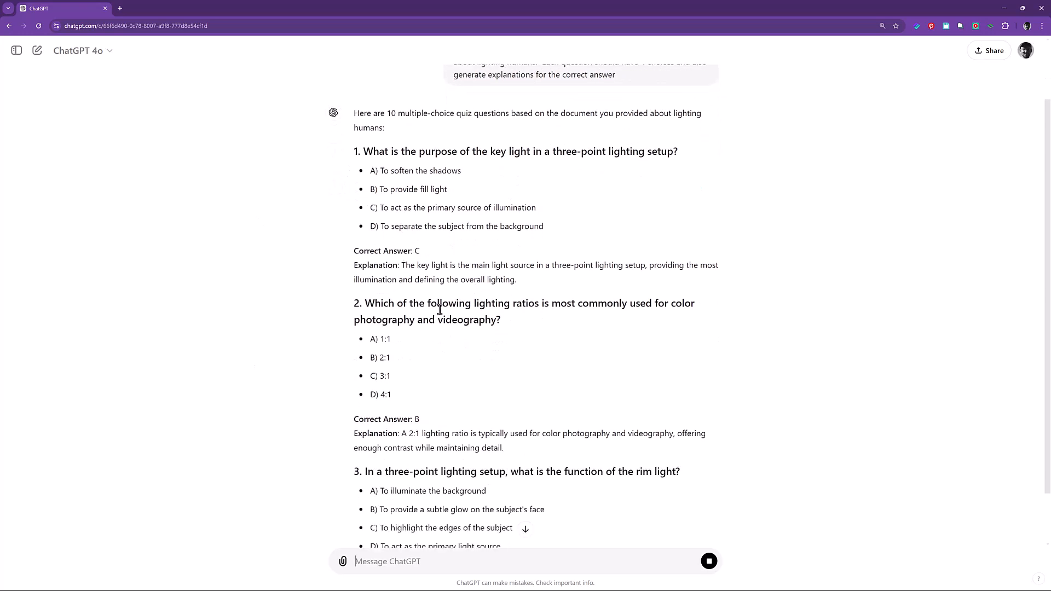
Attach the Girl_With_A_Pearl_Earring image and send a prompt for a question on its soft light and intended effect.
{"action": "scroll", "coordinate": [442, 347], "scroll_direction": "down", "scroll_amount": 3}
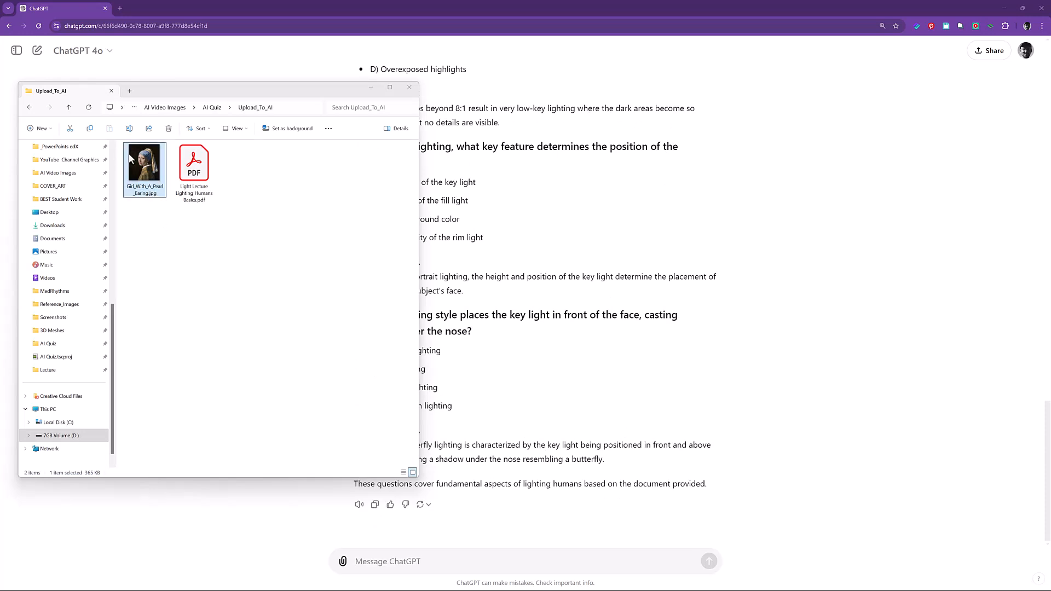
{"action": "left_click_drag", "start_coordinate": [146, 166], "coordinate": [145, 195]}
{"action": "left_click_drag", "start_coordinate": [141, 165], "coordinate": [378, 509]}
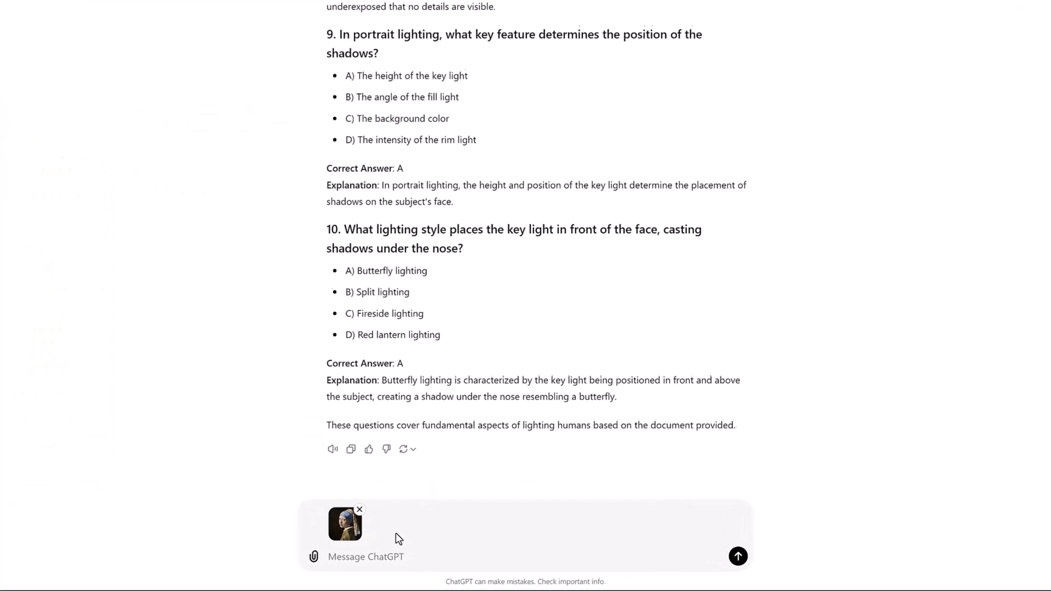
{"action": "type", "text": "please generate a question based on the use of soft light and what is the intended effect (the light creates a sense of warmth and intimacy)"}
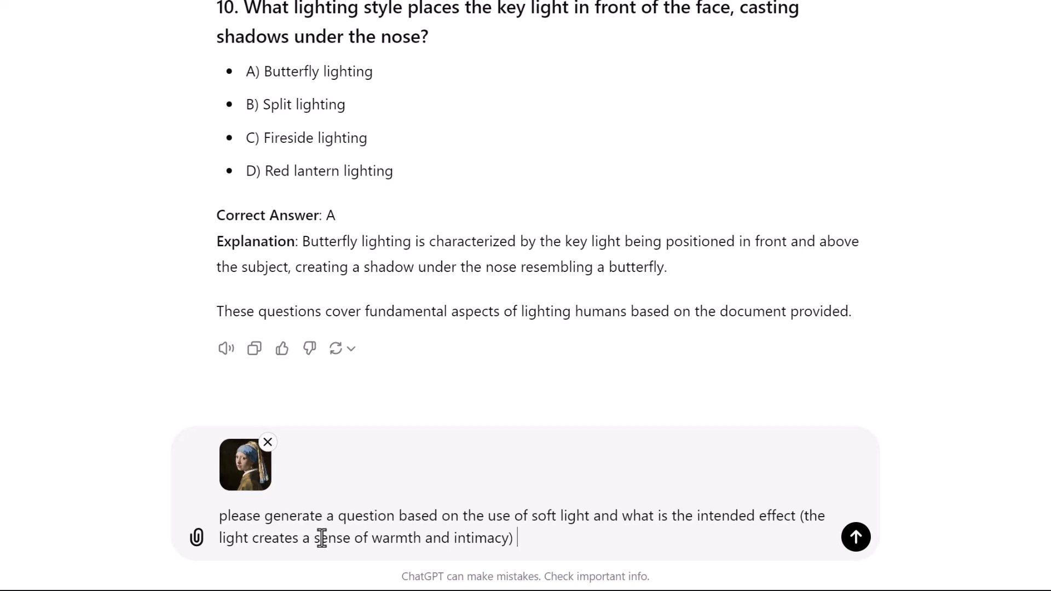
{"action": "key", "text": "Return"}
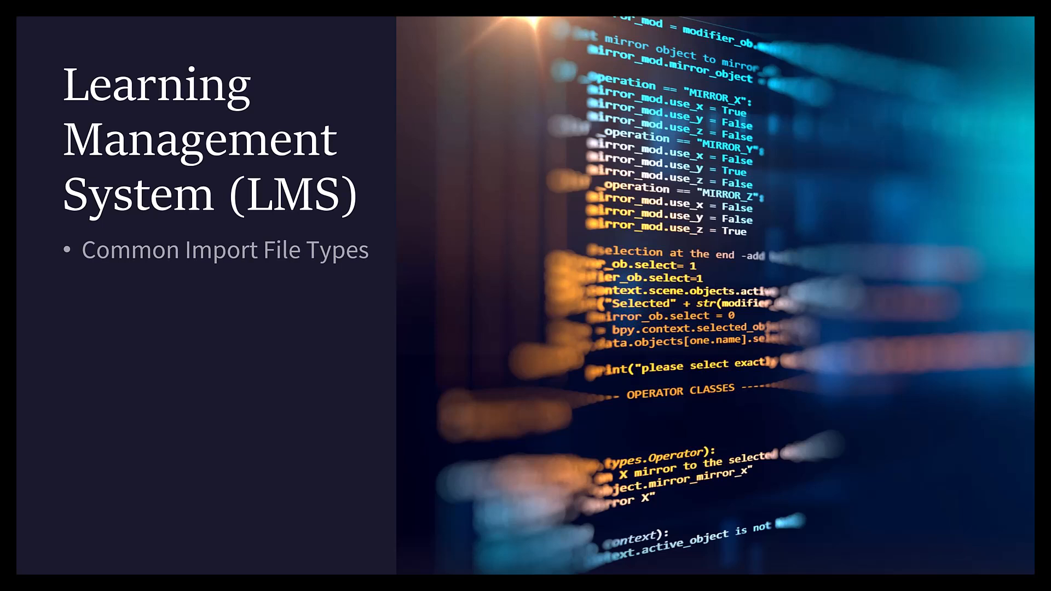
Advance the presentation to the Learning Management System slide on common import file types.
{"action": "key", "text": "Right"}
{"action": "key", "text": "Right"}
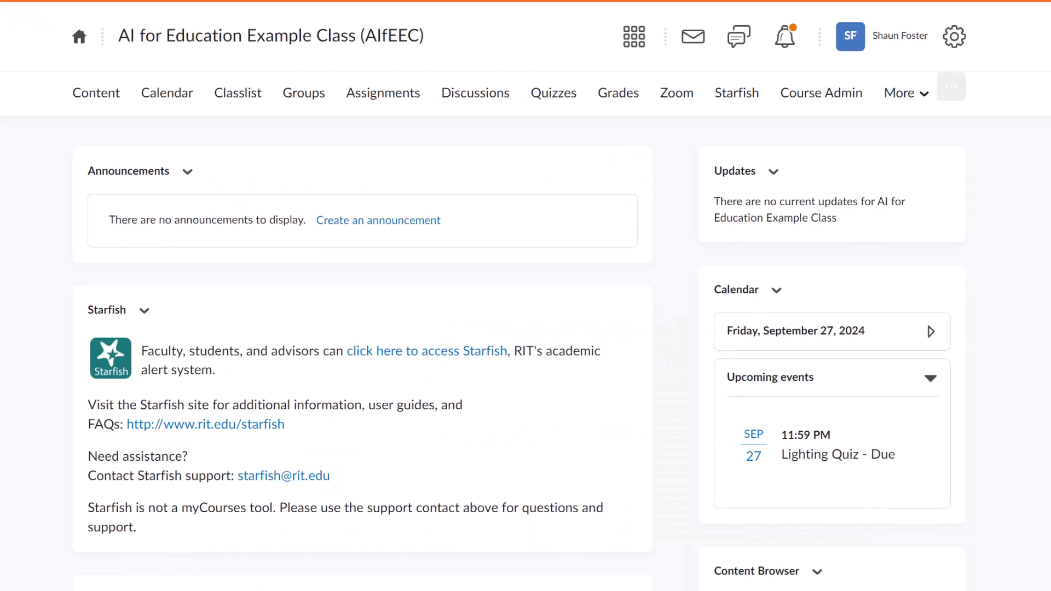
Create a new quiz in the course's quizzes and open the option to upload a question file.
{"action": "left_click", "coordinate": [554, 94]}
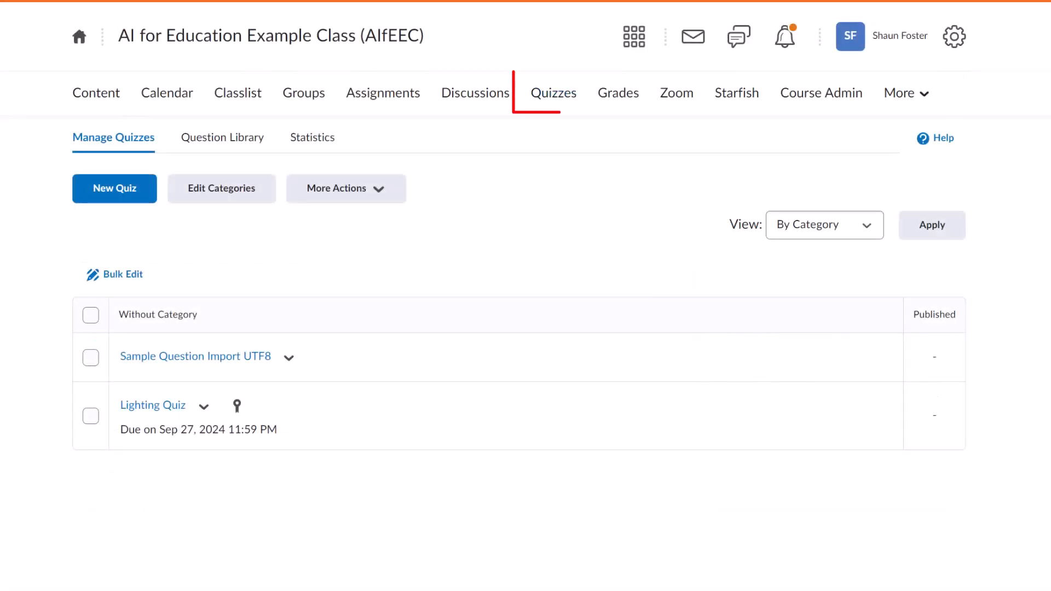
{"action": "left_click", "coordinate": [119, 186]}
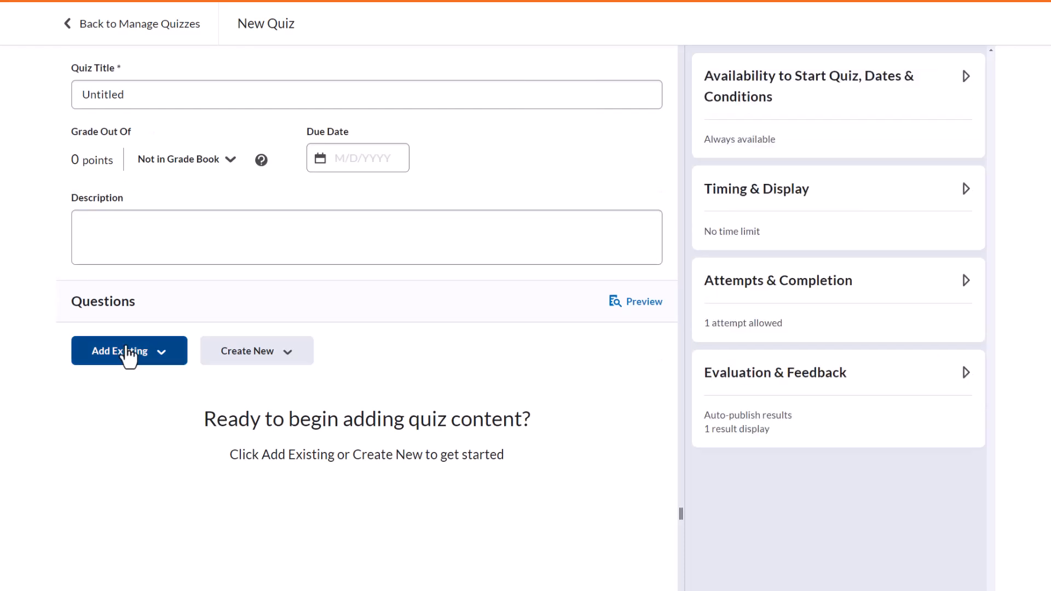
{"action": "left_click", "coordinate": [158, 358]}
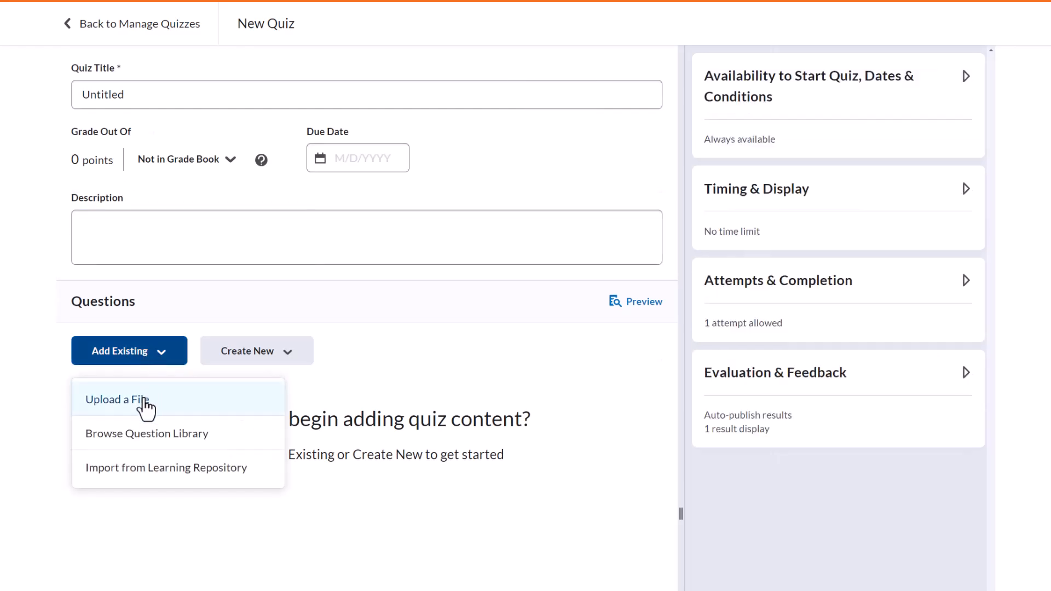
{"action": "left_click", "coordinate": [145, 402]}
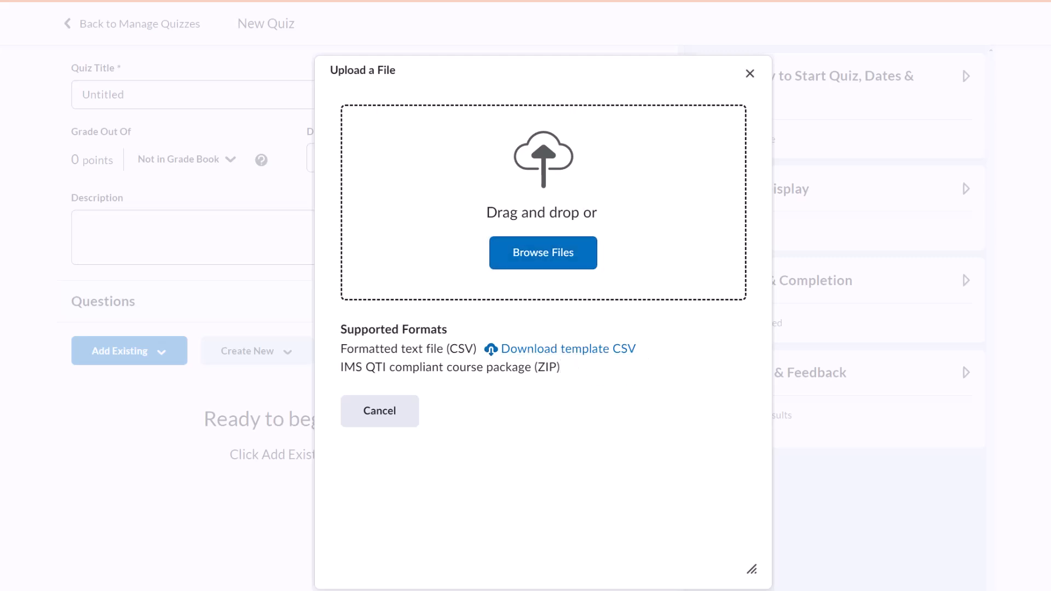
Switch to the sample question import spreadsheet and select the multiple choice question block in rows 56 to 70.
{"action": "key", "text": "alt+Tab"}
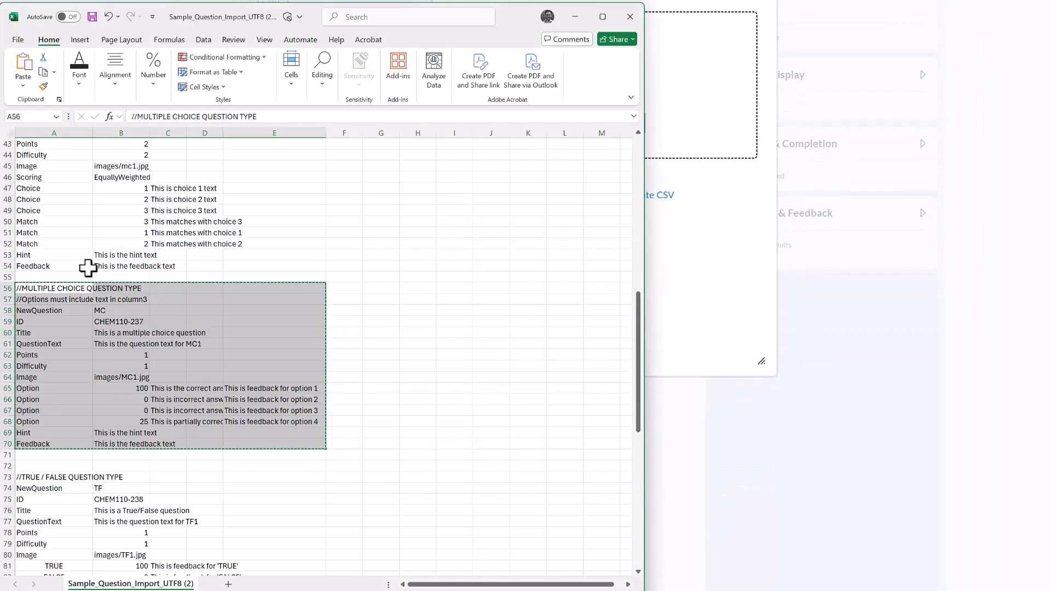
{"action": "scroll", "coordinate": [315, 405], "scroll_direction": "up", "scroll_amount": 1}
{"action": "scroll", "coordinate": [316, 406], "scroll_direction": "up", "scroll_amount": 6}
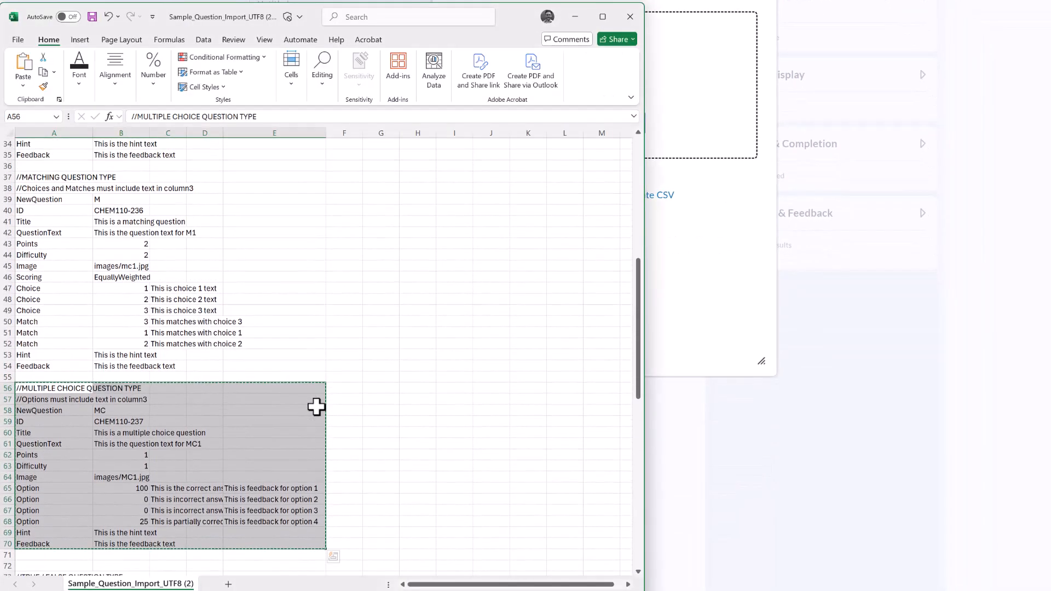
{"action": "scroll", "coordinate": [316, 406], "scroll_direction": "down", "scroll_amount": 5}
{"action": "scroll", "coordinate": [316, 406], "scroll_direction": "down", "scroll_amount": 1}
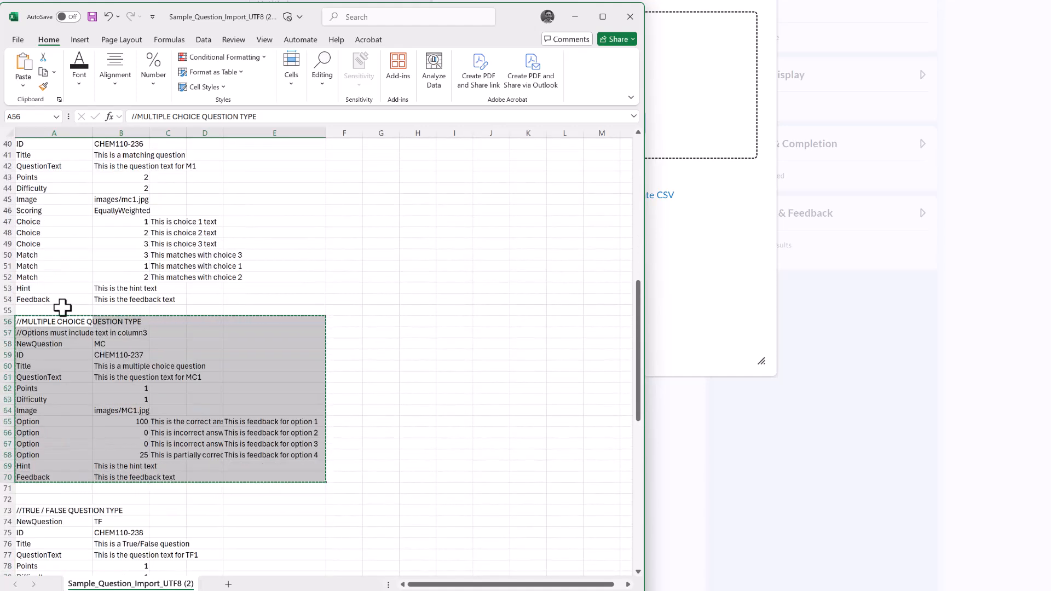
{"action": "left_click_drag", "start_coordinate": [48, 324], "coordinate": [269, 470]}
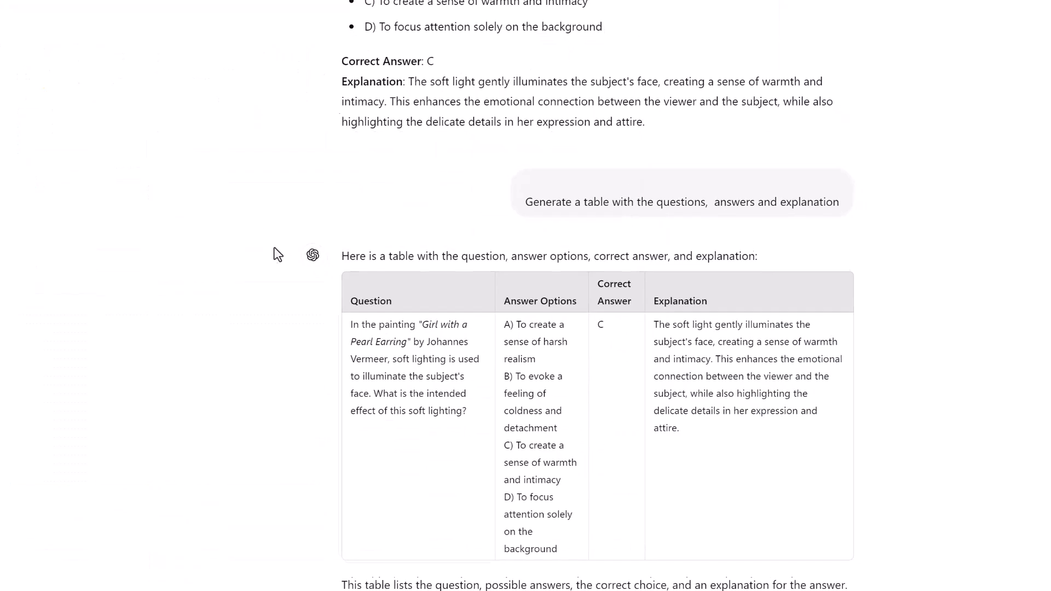
Review the earlier chat prompt that defines the column layout for the multiple choice question table.
{"action": "scroll", "coordinate": [307, 383], "scroll_direction": "down", "scroll_amount": 5}
{"action": "scroll", "coordinate": [337, 345], "scroll_direction": "down", "scroll_amount": 7}
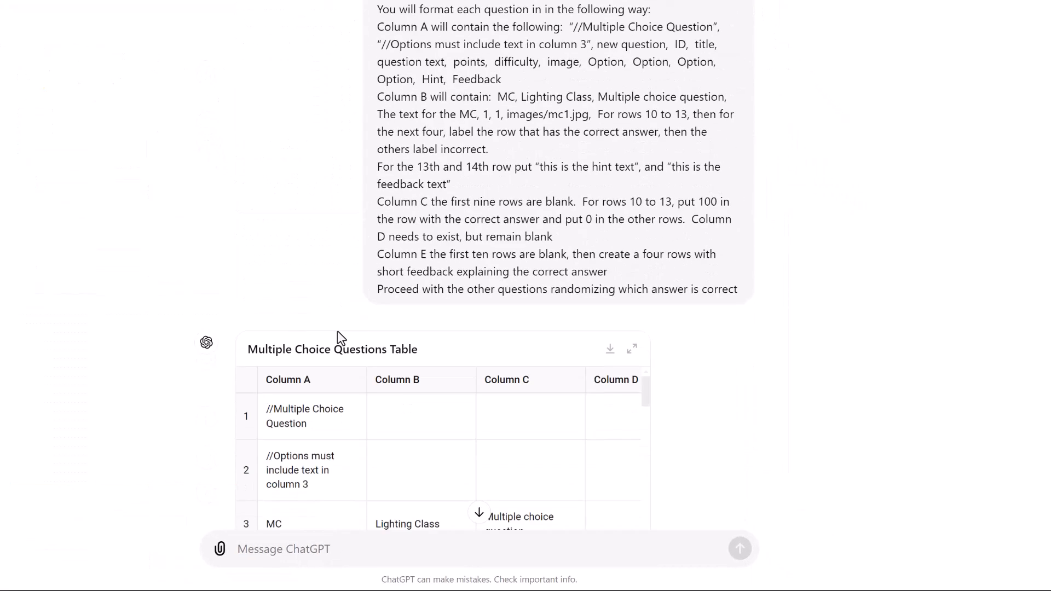
{"action": "scroll", "coordinate": [337, 311], "scroll_direction": "up", "scroll_amount": 6}
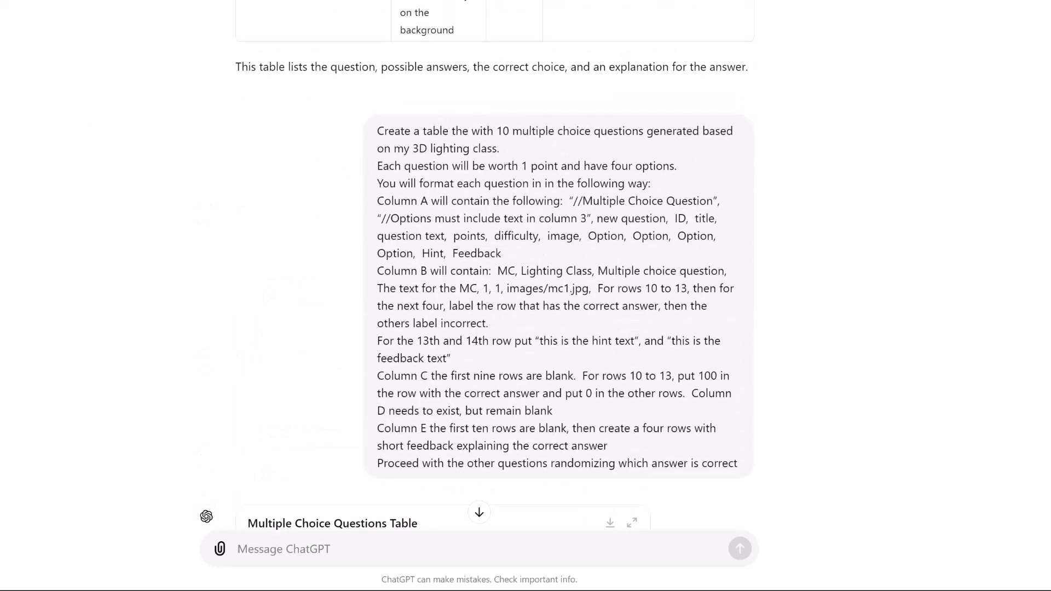
{"action": "key", "text": "alt+Tab"}
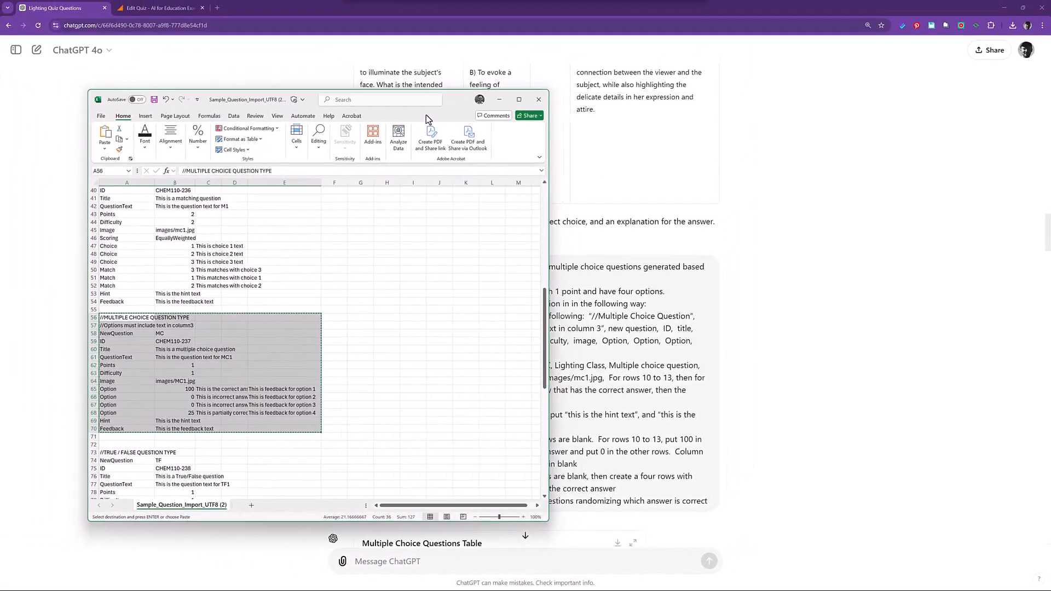
{"action": "left_click_drag", "start_coordinate": [426, 114], "coordinate": [309, 99]}
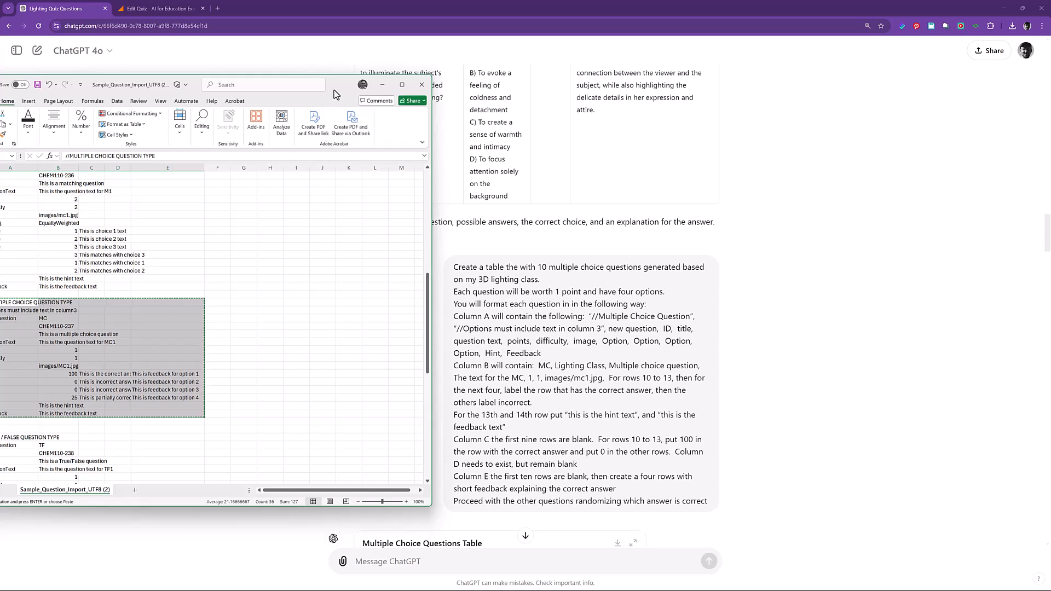
{"action": "left_click_drag", "start_coordinate": [334, 90], "coordinate": [0, 86]}
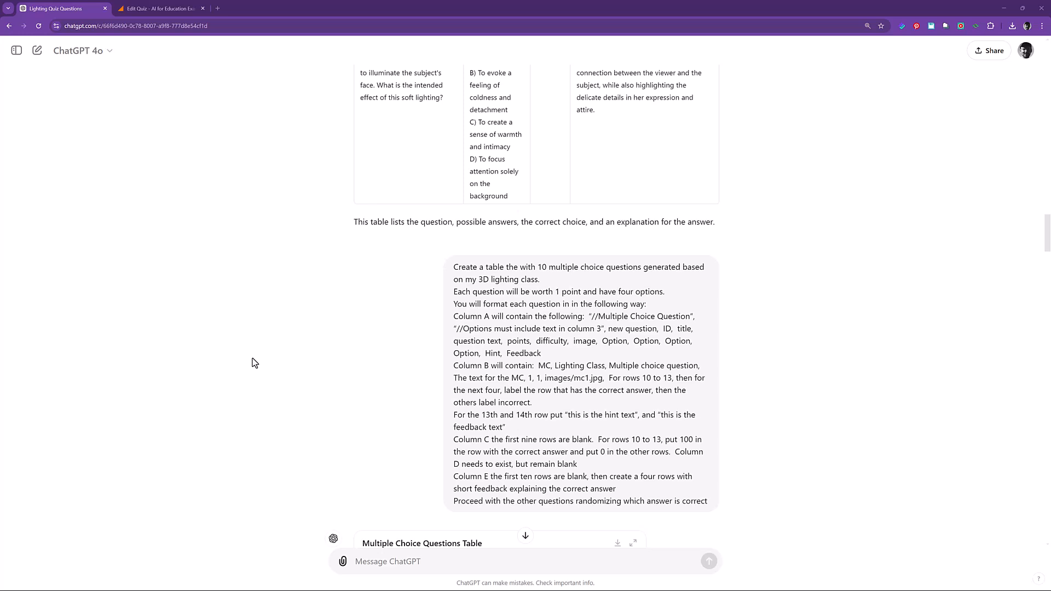
Scroll through the LMS quiz format reply and enlarge the pasted spreadsheet template image in the chat.
{"action": "scroll", "coordinate": [255, 363], "scroll_direction": "down", "scroll_amount": 4}
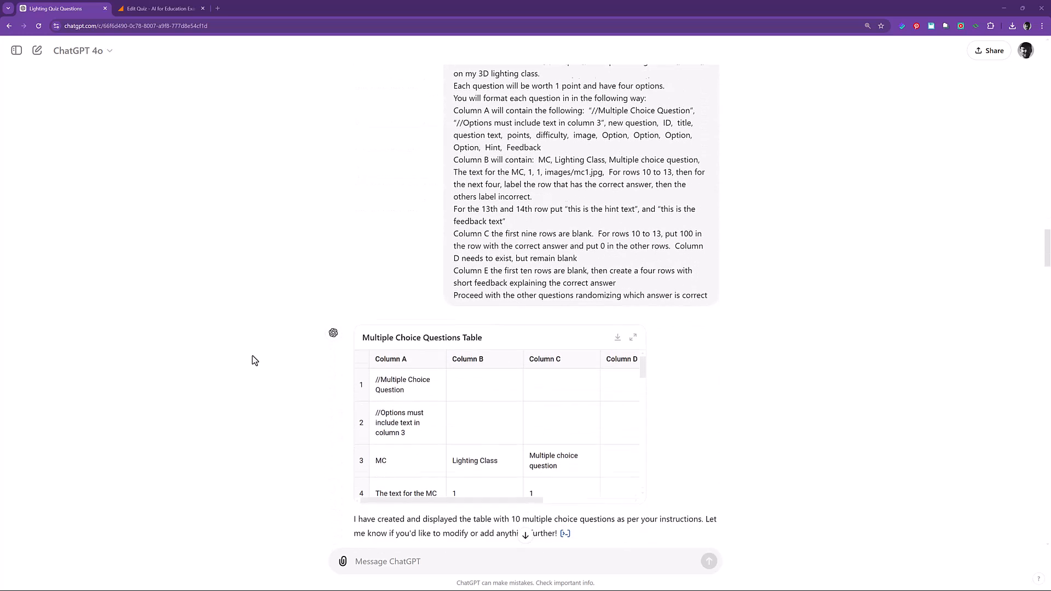
{"action": "scroll", "coordinate": [254, 363], "scroll_direction": "down", "scroll_amount": 2}
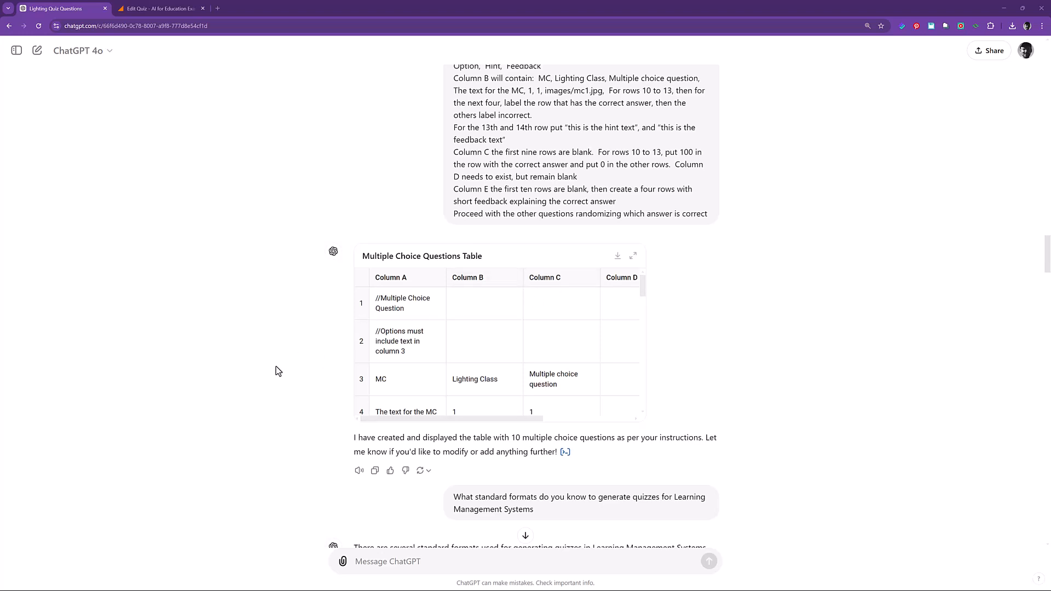
{"action": "scroll", "coordinate": [276, 368], "scroll_direction": "down", "scroll_amount": 3}
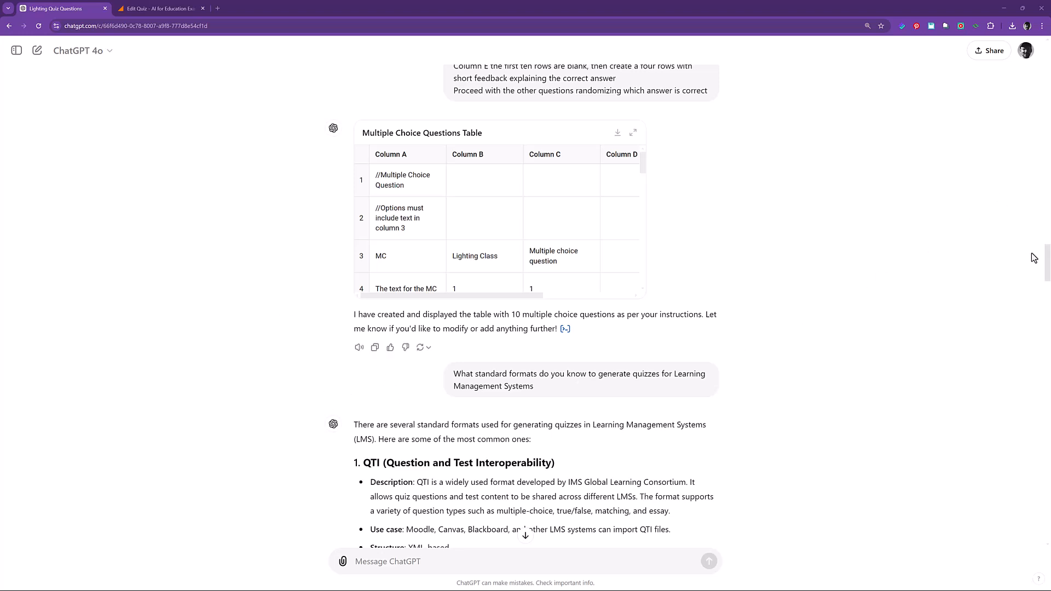
{"action": "scroll", "coordinate": [734, 305], "scroll_direction": "down", "scroll_amount": 20}
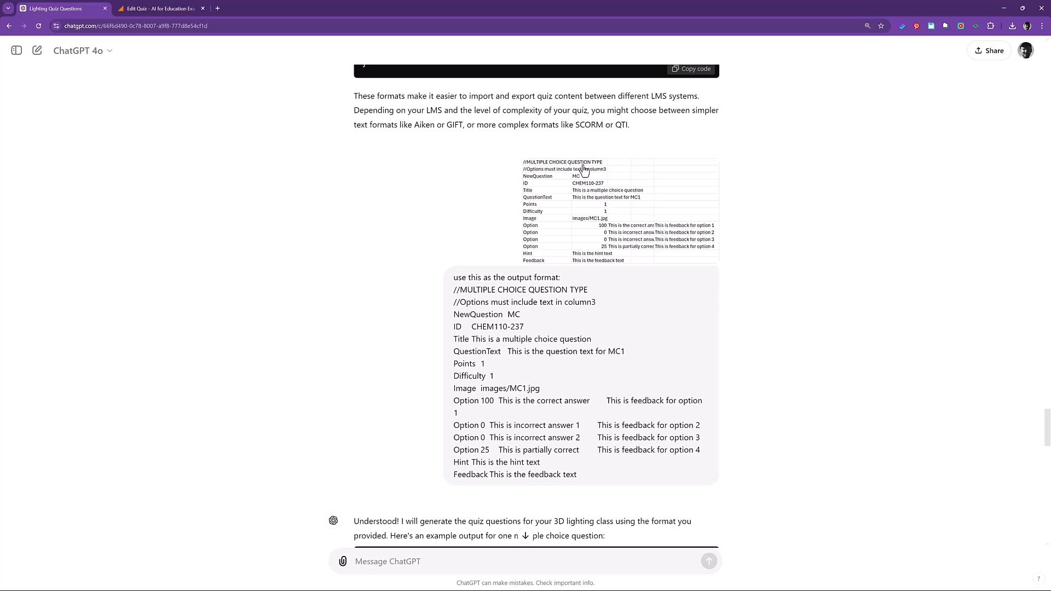
{"action": "left_click", "coordinate": [586, 246]}
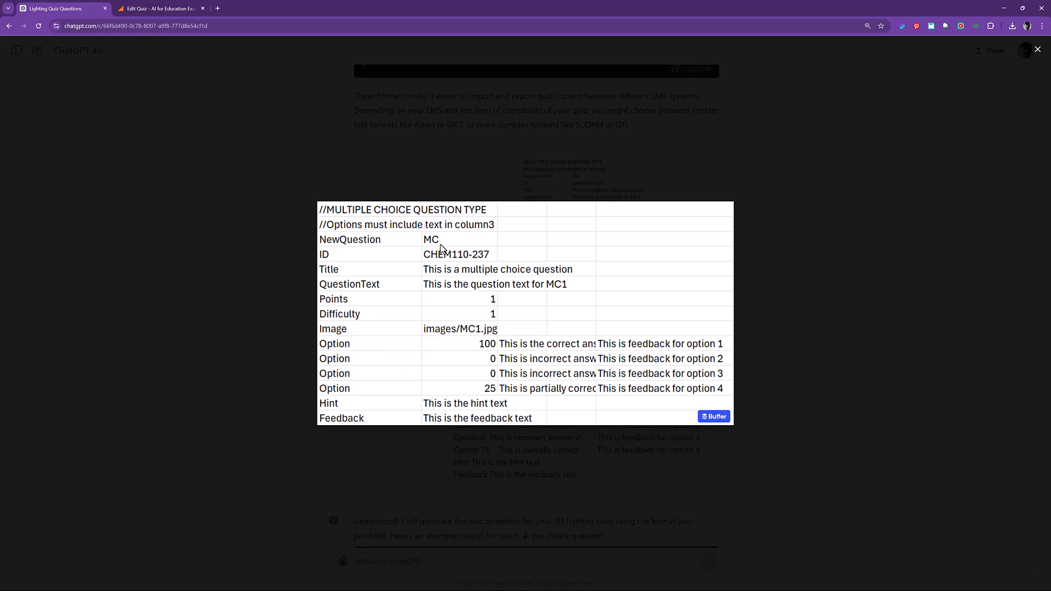
{"action": "left_click", "coordinate": [1037, 51]}
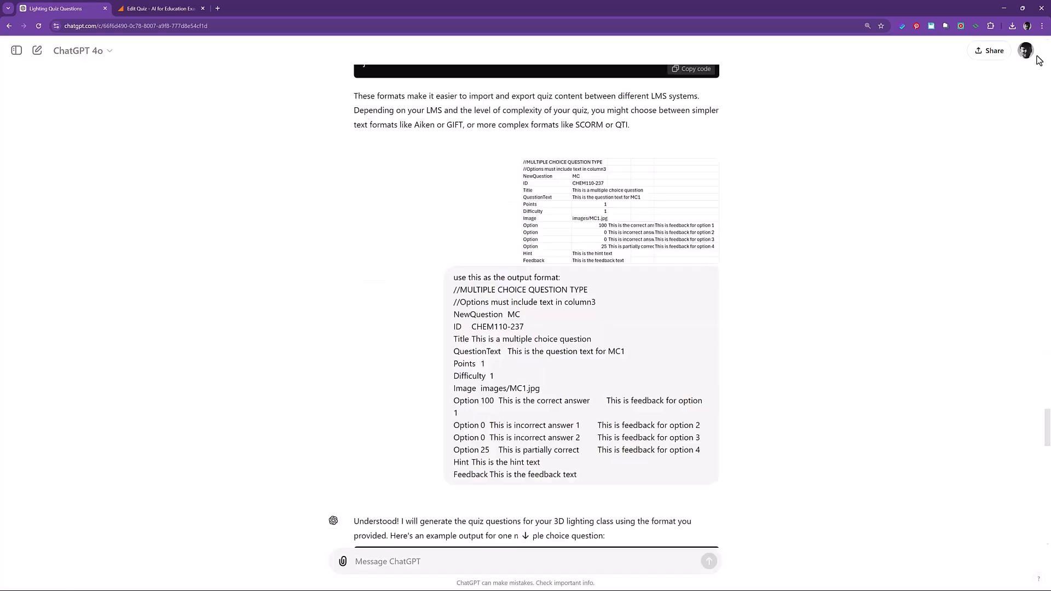
Examine ChatGPT's example output in the template format and the regenerated multiple choice quiz questions table.
{"action": "scroll", "coordinate": [389, 382], "scroll_direction": "down", "scroll_amount": 4}
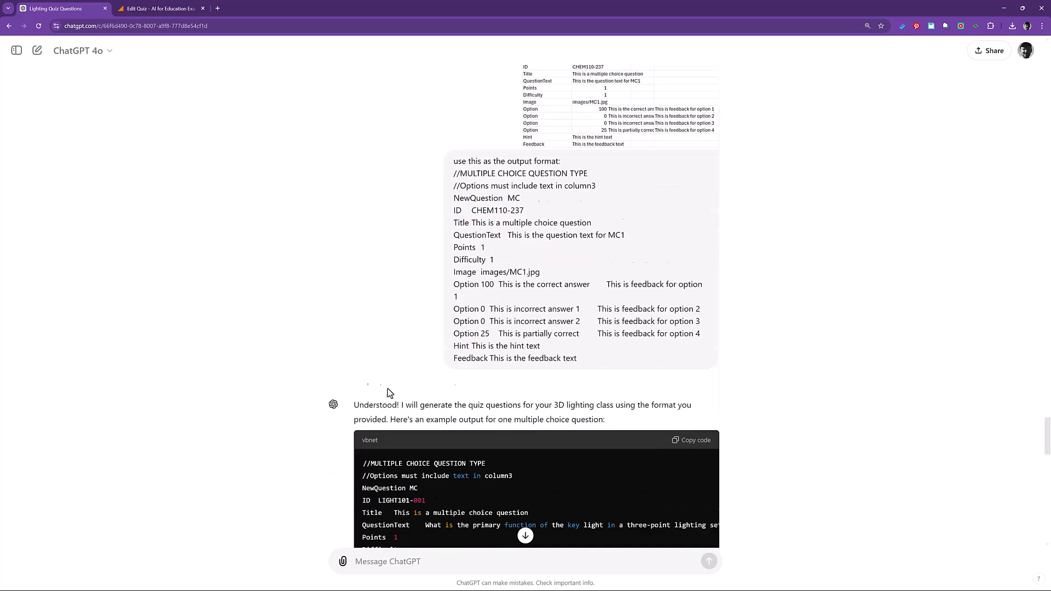
{"action": "scroll", "coordinate": [350, 285], "scroll_direction": "down", "scroll_amount": 1}
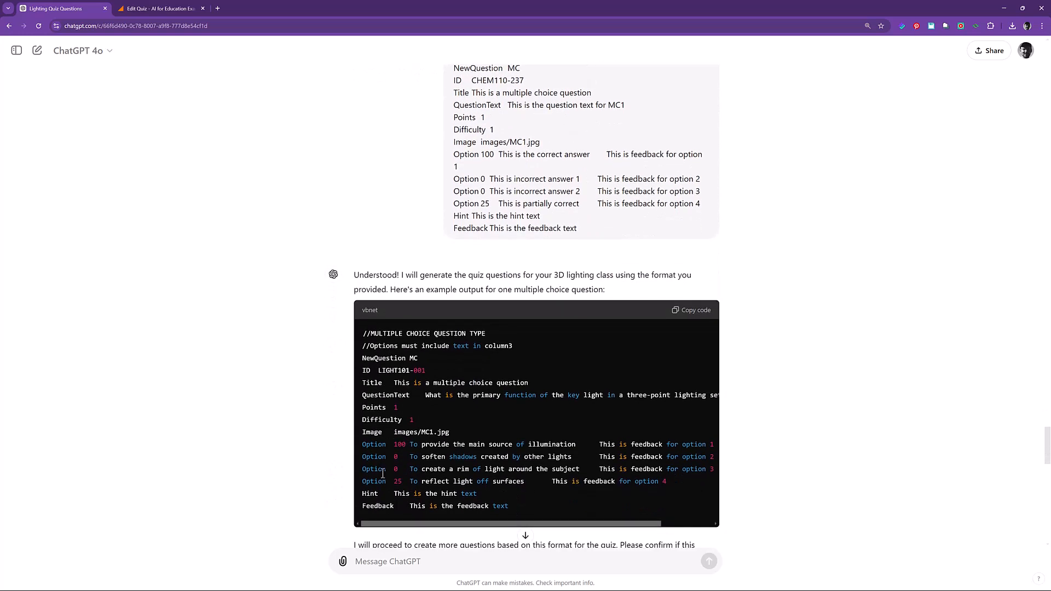
{"action": "scroll", "coordinate": [786, 332], "scroll_direction": "down", "scroll_amount": 3}
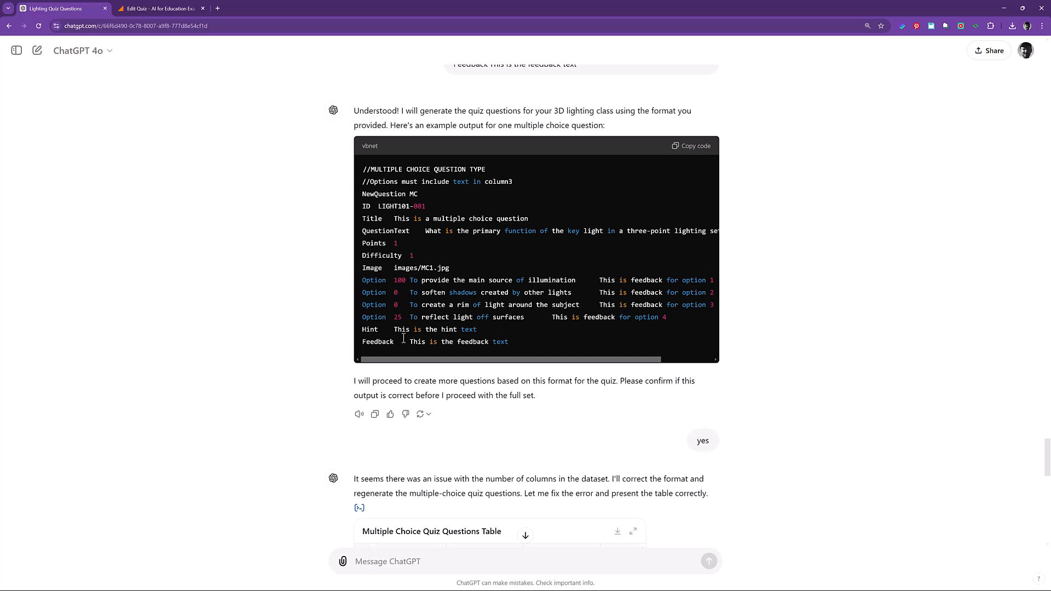
{"action": "scroll", "coordinate": [367, 460], "scroll_direction": "down", "scroll_amount": 5}
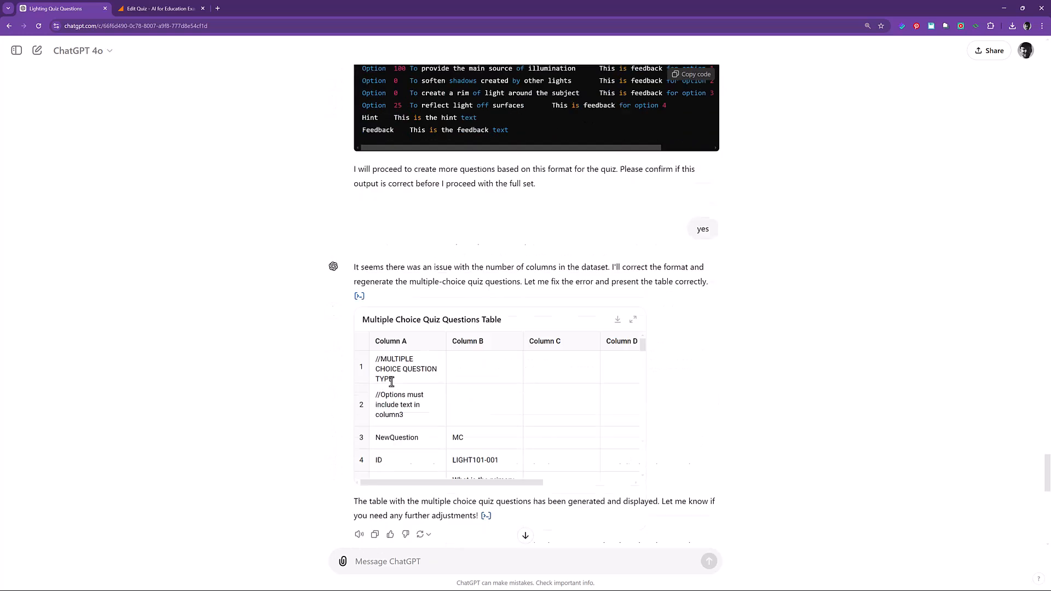
Scroll through the chat's feedback-updated question table and the replies offering the quiz questions as CSV downloads.
{"action": "scroll", "coordinate": [387, 367], "scroll_direction": "down", "scroll_amount": 4}
{"action": "scroll", "coordinate": [312, 429], "scroll_direction": "down", "scroll_amount": 4}
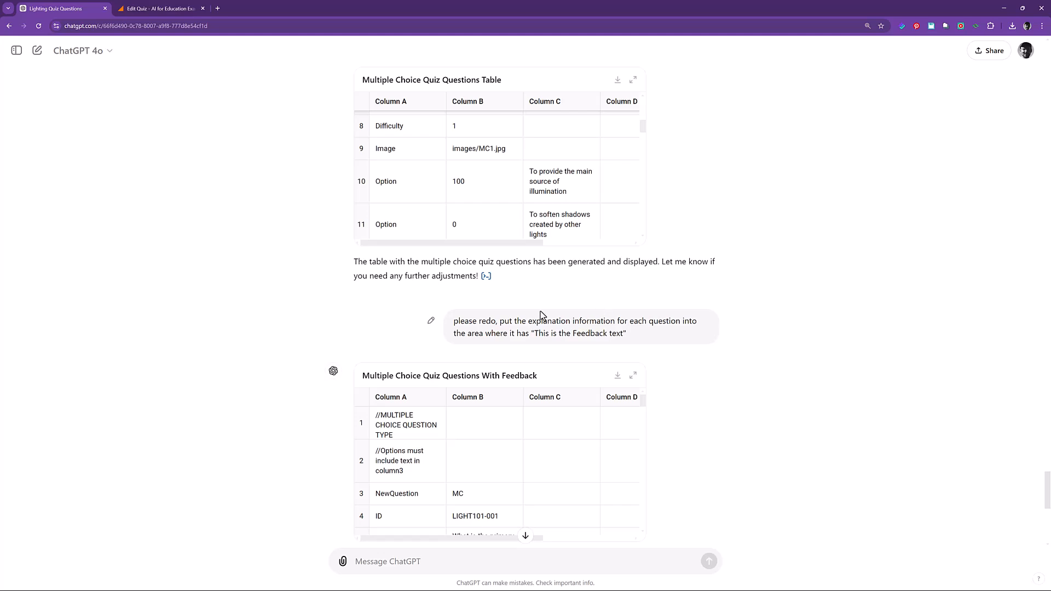
{"action": "scroll", "coordinate": [617, 455], "scroll_direction": "down", "scroll_amount": 10}
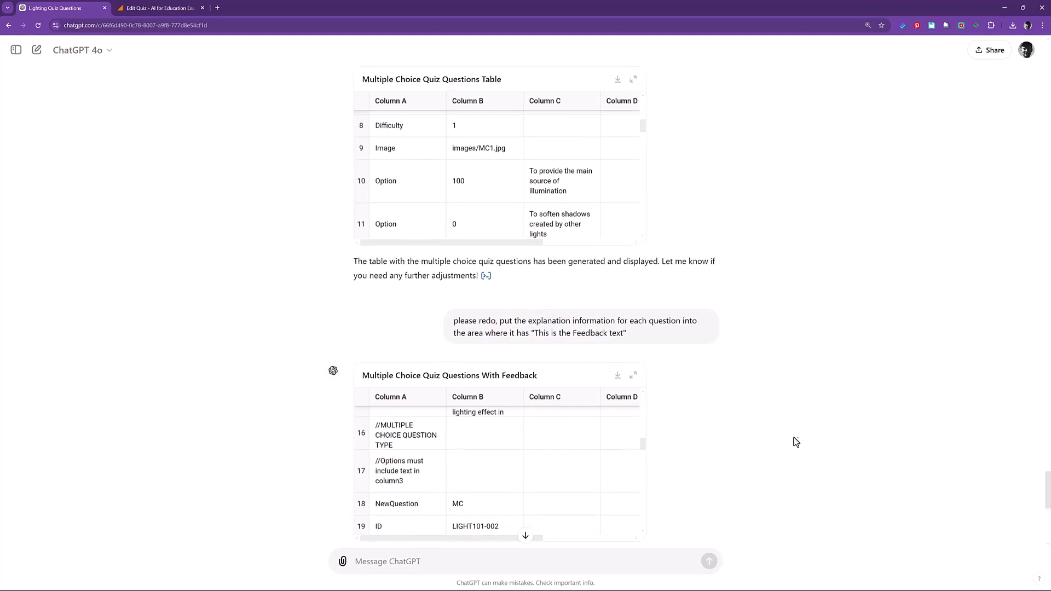
{"action": "scroll", "coordinate": [791, 441], "scroll_direction": "down", "scroll_amount": 3}
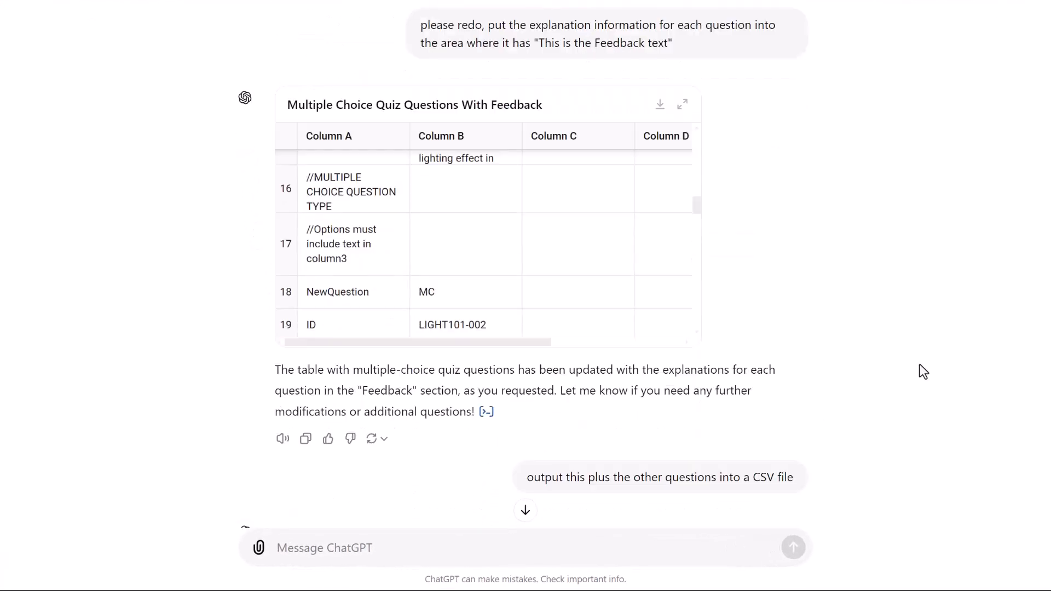
{"action": "scroll", "coordinate": [923, 371], "scroll_direction": "down", "scroll_amount": 8}
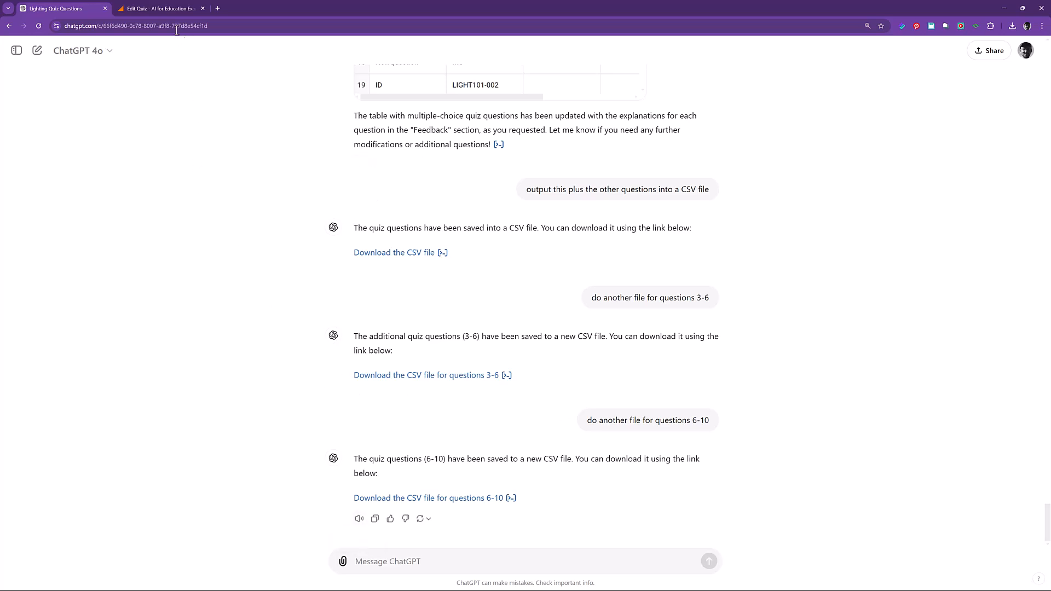
Upload lighting_quiz_questions.csv from Downloads into the new quiz's file upload dialog and import all its questions.
{"action": "left_click", "coordinate": [163, 5]}
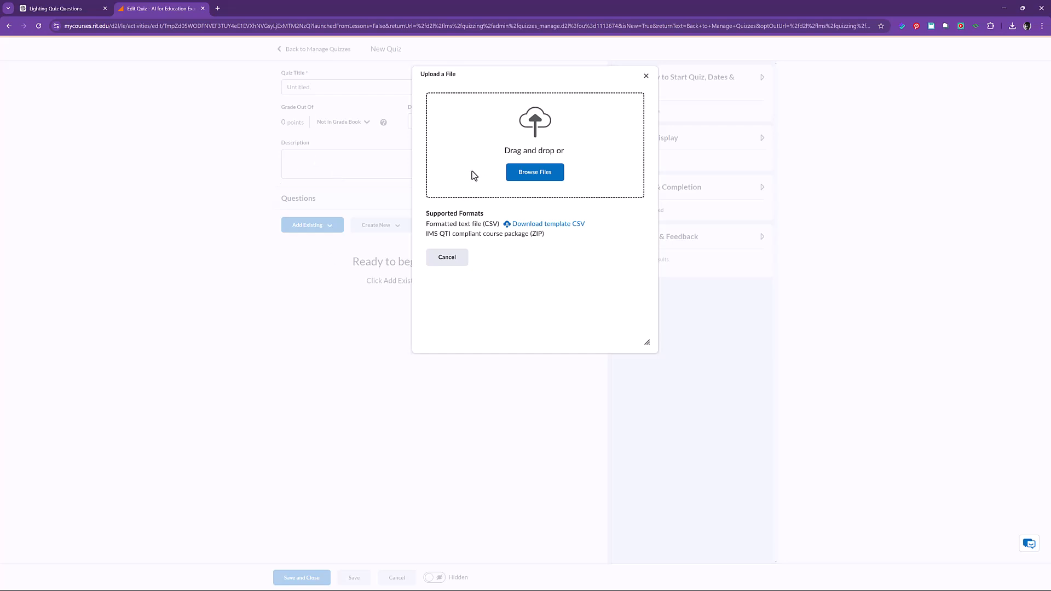
{"action": "left_click", "coordinate": [55, 8]}
{"action": "key", "text": "alt+Tab"}
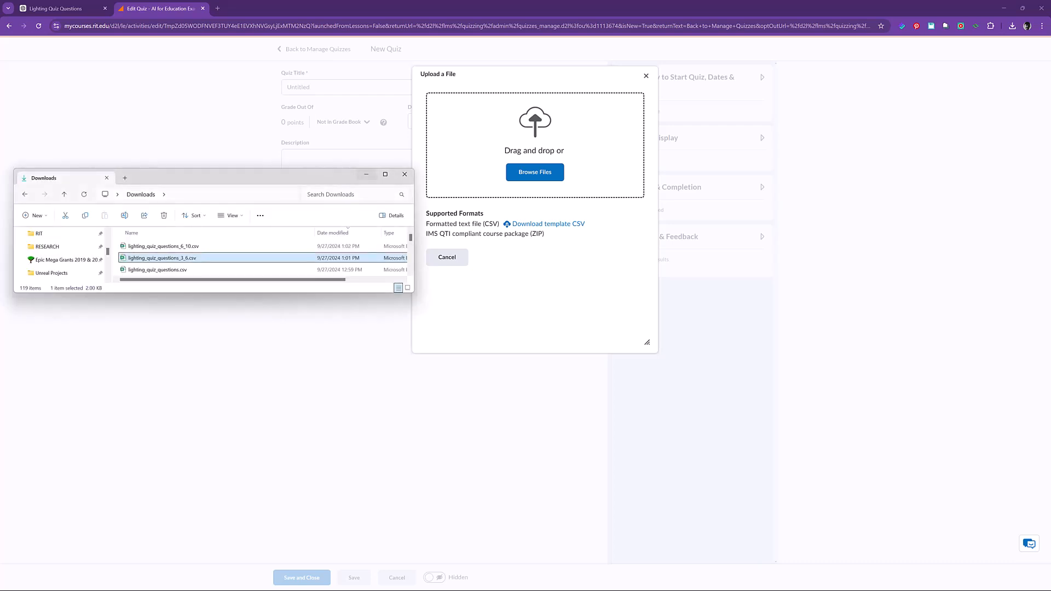
{"action": "left_click", "coordinate": [175, 272]}
{"action": "left_click_drag", "start_coordinate": [175, 271], "coordinate": [600, 167]}
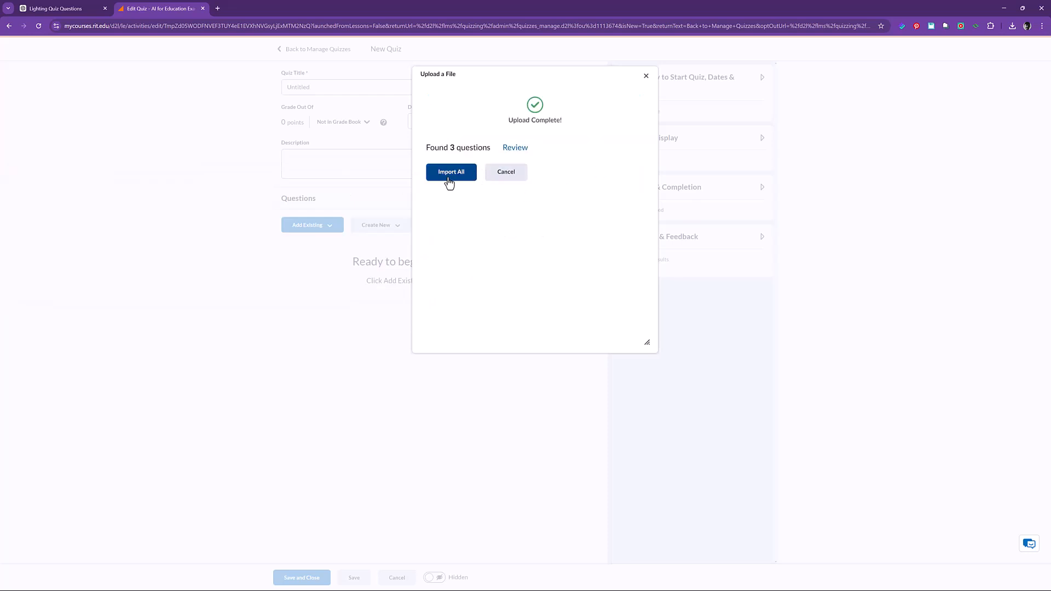
{"action": "left_click", "coordinate": [450, 173]}
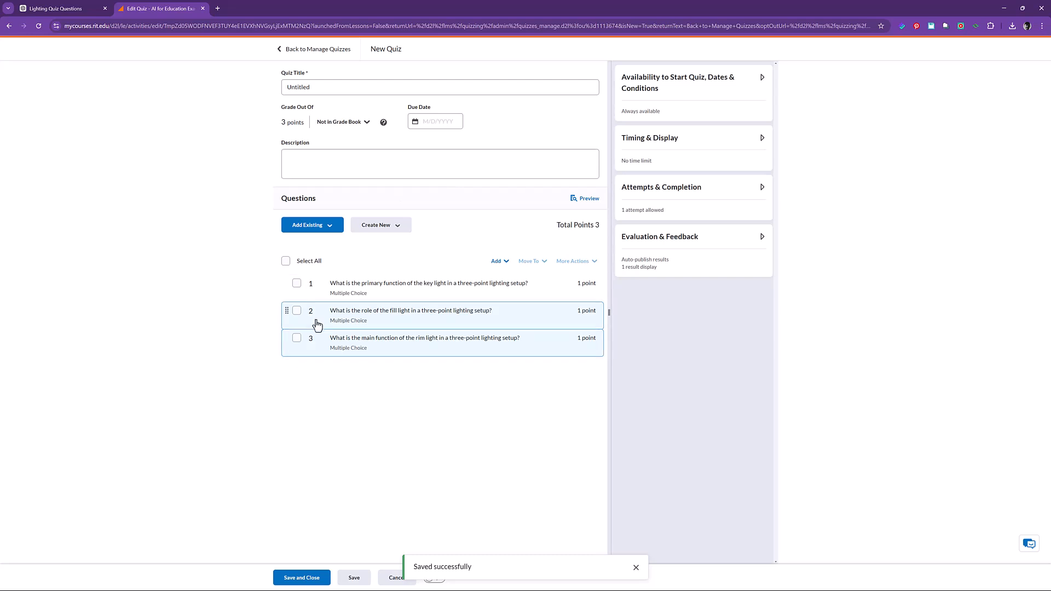
Upload lighting_quiz_questions_3_6.csv as additional existing questions and import all of them into the quiz.
{"action": "left_click", "coordinate": [308, 226]}
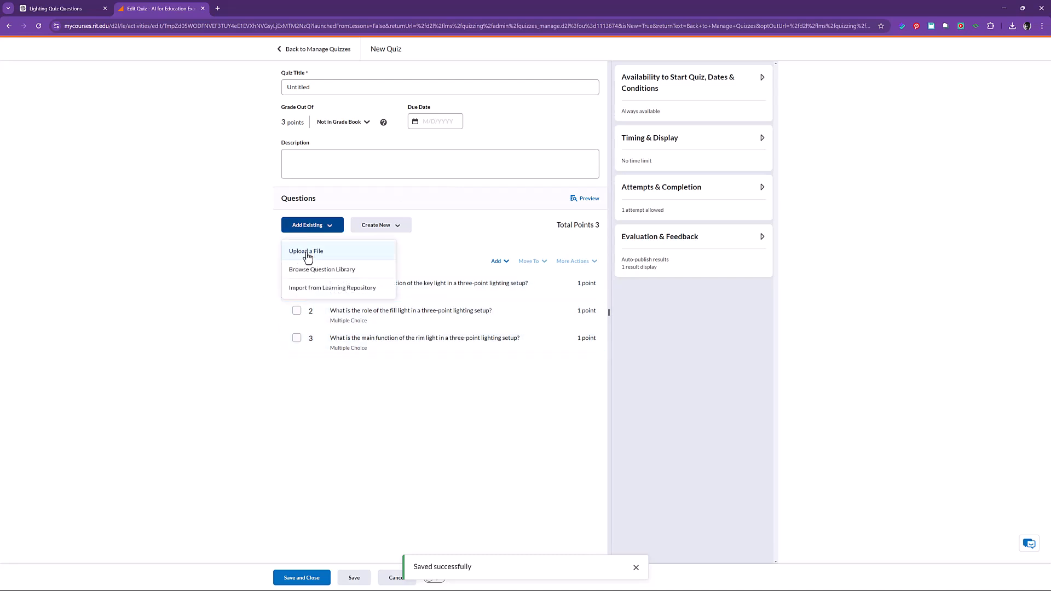
{"action": "left_click", "coordinate": [307, 252]}
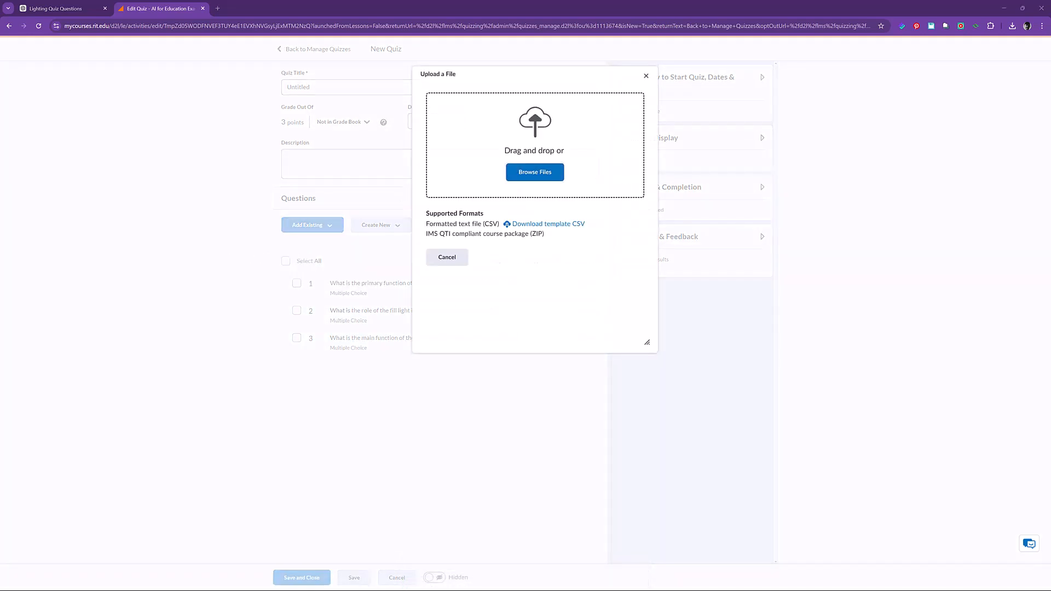
{"action": "key", "text": "alt+Tab"}
{"action": "left_click_drag", "start_coordinate": [164, 258], "coordinate": [541, 148]}
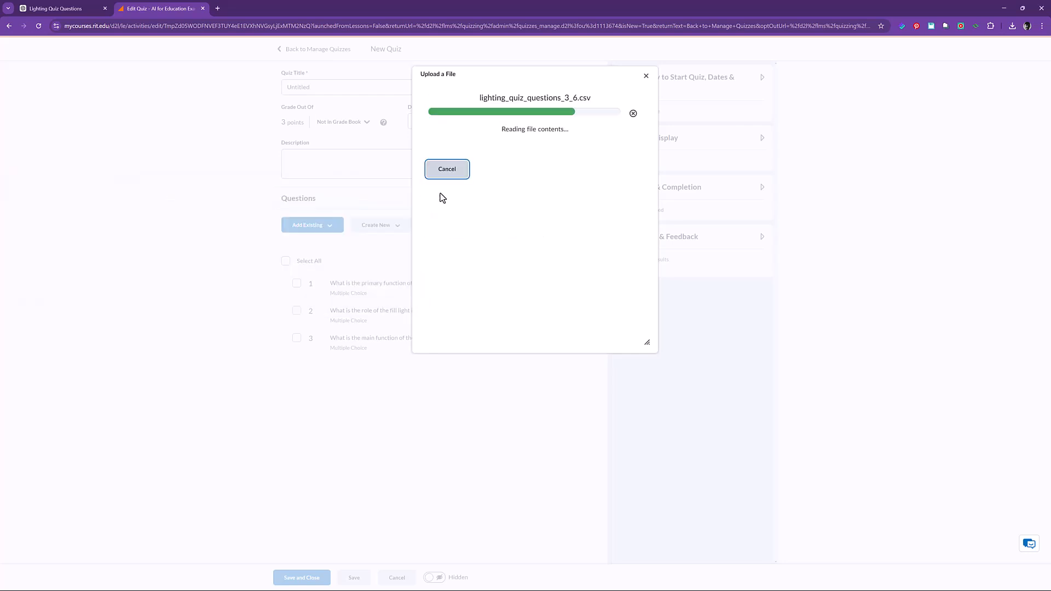
{"action": "left_click", "coordinate": [458, 177]}
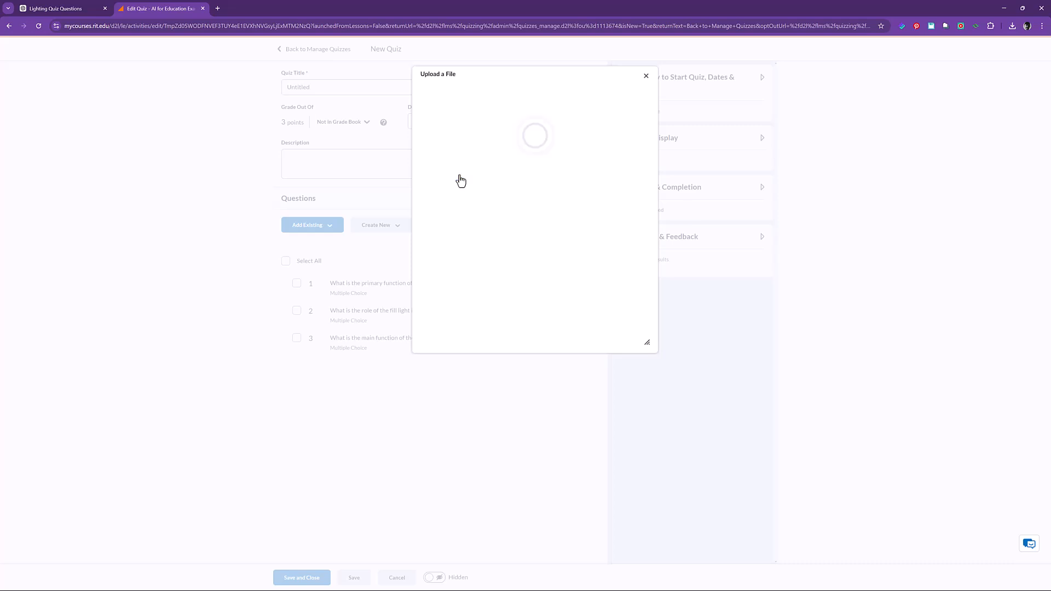
Upload lighting_quiz_questions_6_10.csv as additional existing questions and import all of them into the quiz.
{"action": "left_click", "coordinate": [319, 225]}
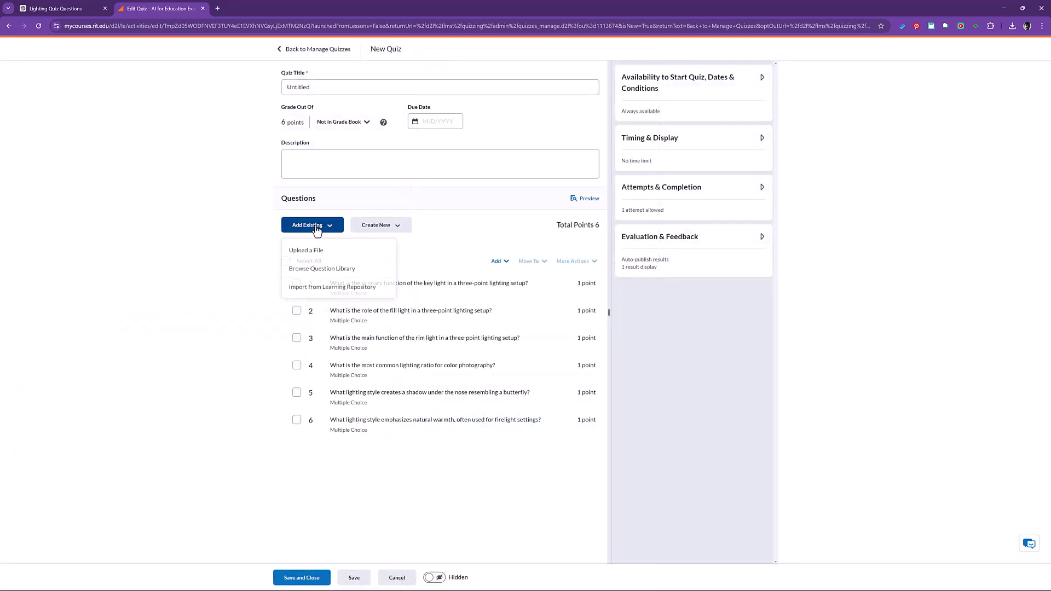
{"action": "left_click", "coordinate": [315, 251]}
{"action": "key", "text": "alt+Tab"}
{"action": "left_click_drag", "start_coordinate": [180, 392], "coordinate": [514, 192]}
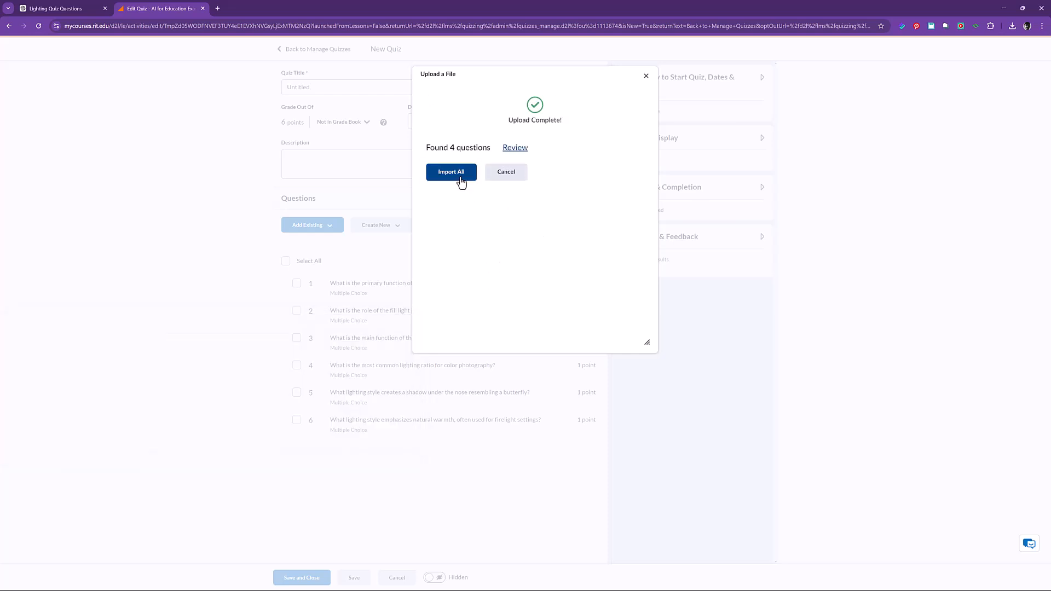
{"action": "left_click", "coordinate": [460, 176]}
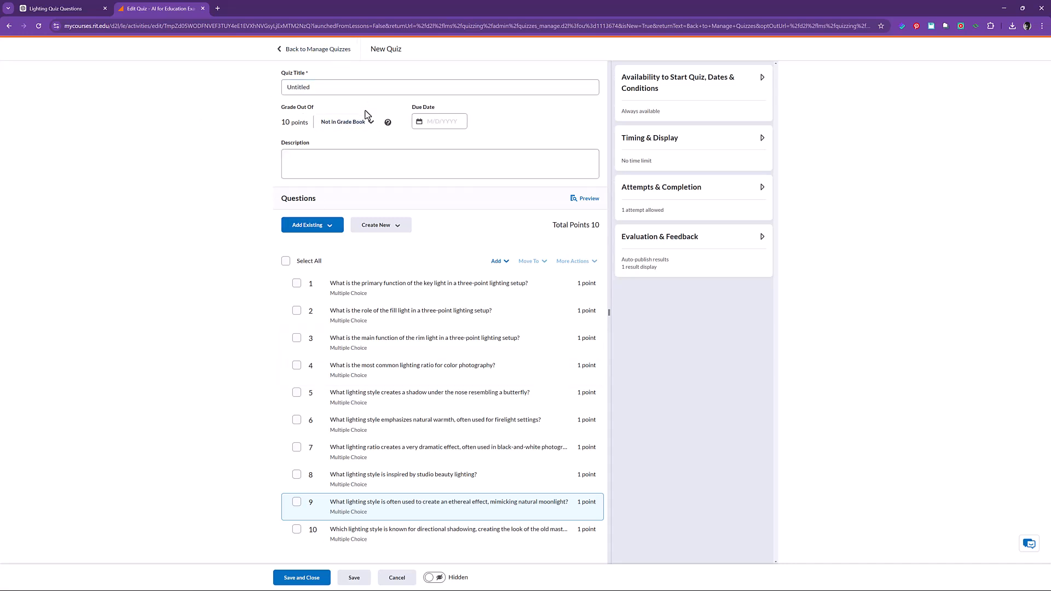
Add the quiz to the grade book and set its due date to 9/27/2024.
{"action": "left_click", "coordinate": [366, 129]}
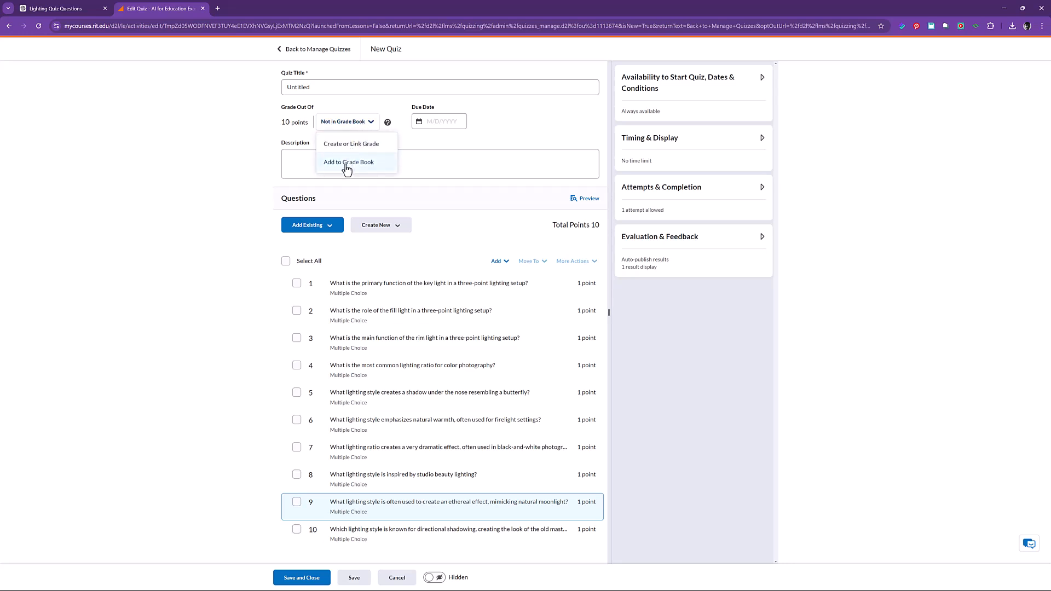
{"action": "left_click", "coordinate": [346, 162]}
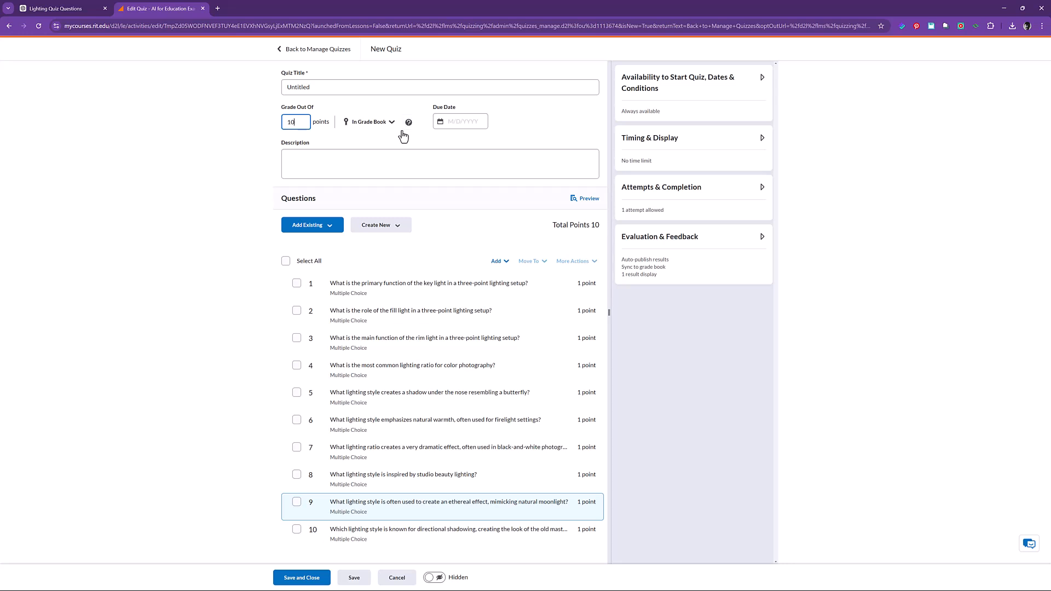
{"action": "left_click", "coordinate": [451, 121]}
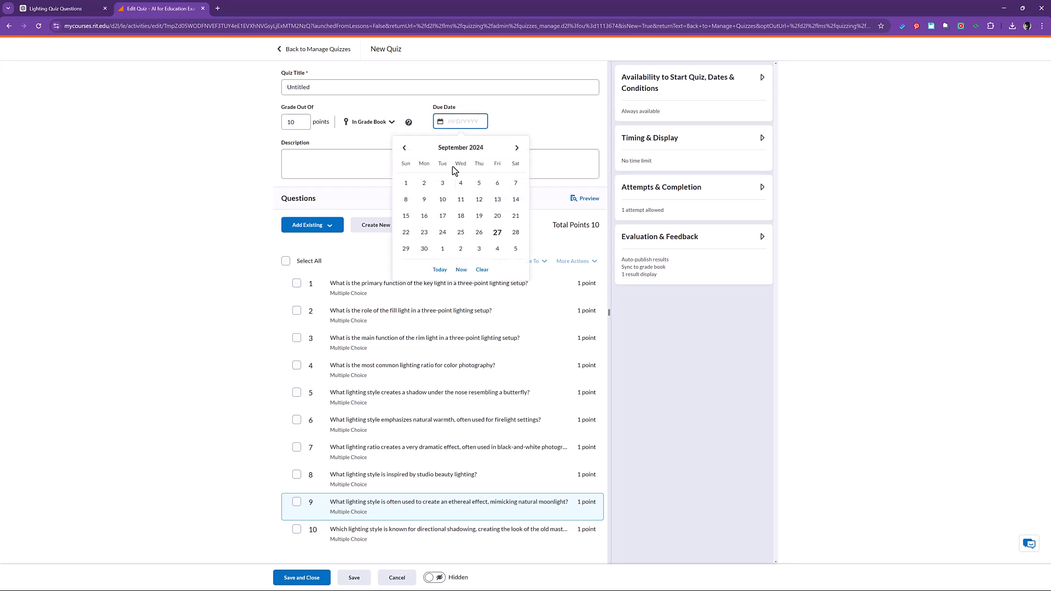
{"action": "left_click", "coordinate": [498, 234]}
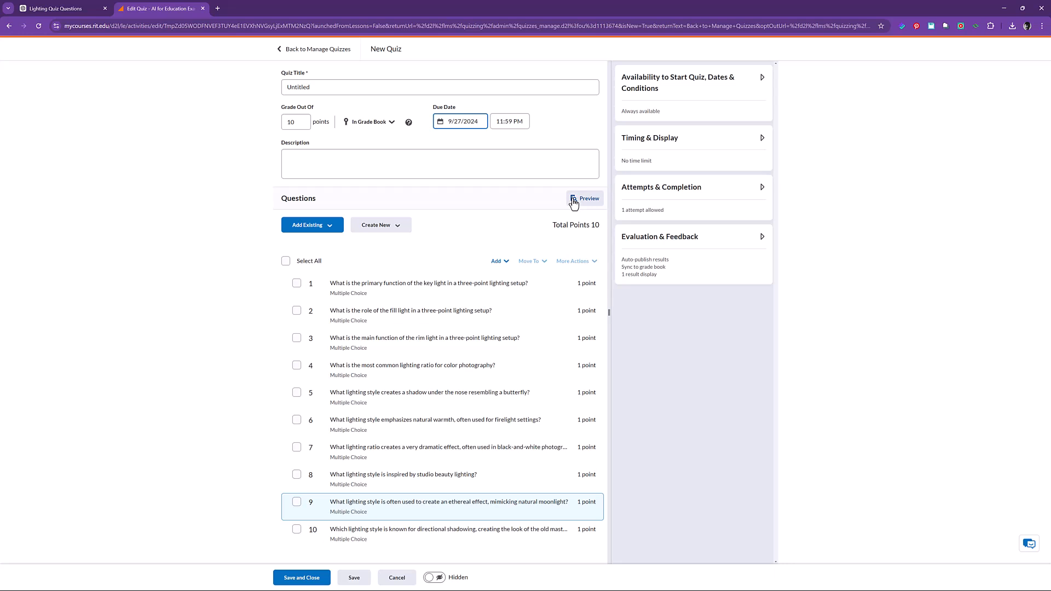
Title the quiz Lighting Quiz 2, then save and close it.
{"action": "type", "text": "Lighting Quiz 2"}
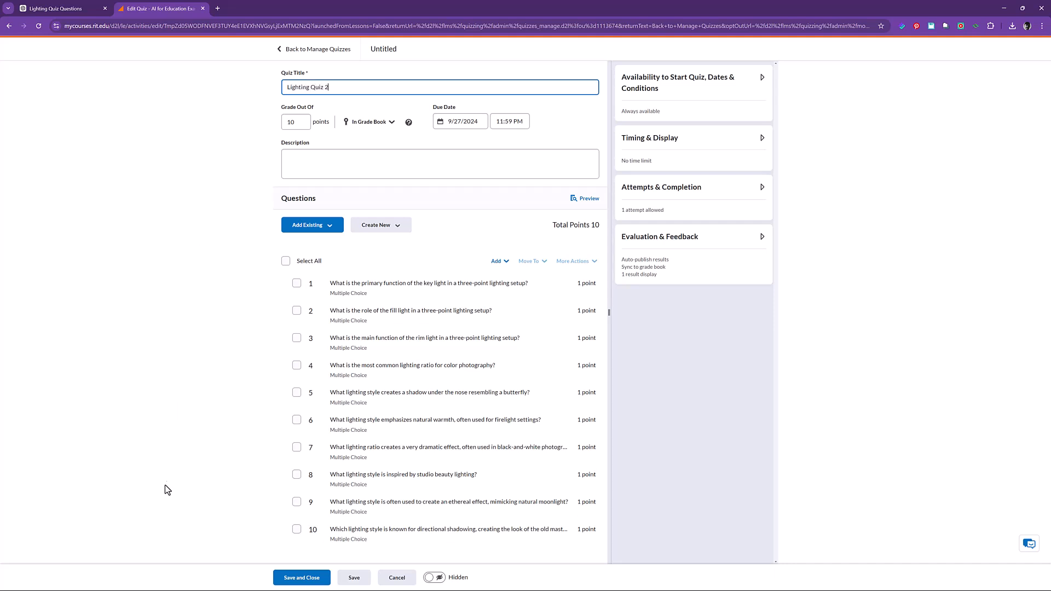
{"action": "left_click", "coordinate": [317, 583]}
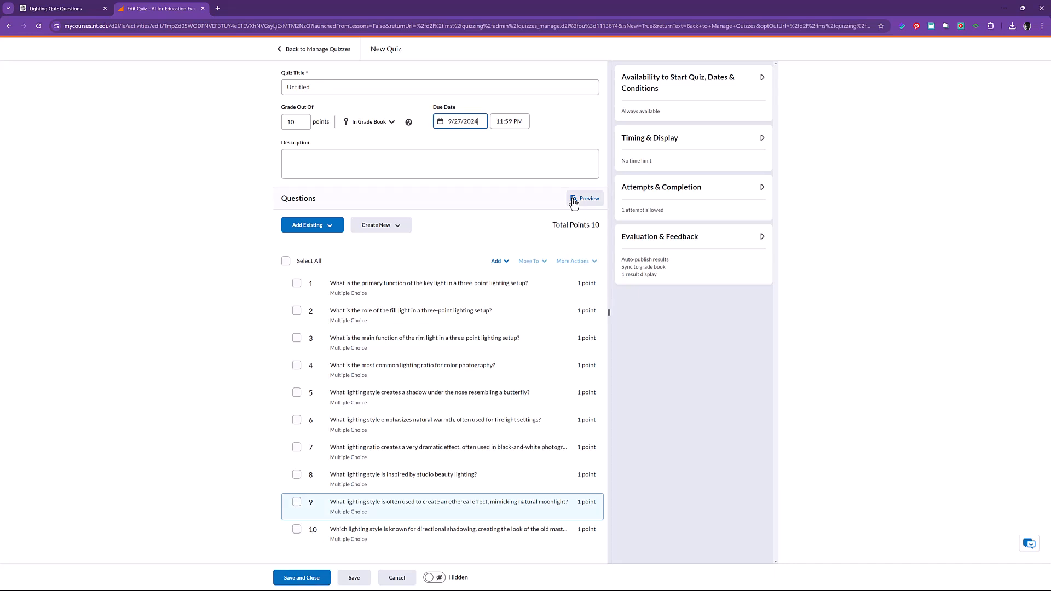
{"action": "left_click", "coordinate": [288, 578]}
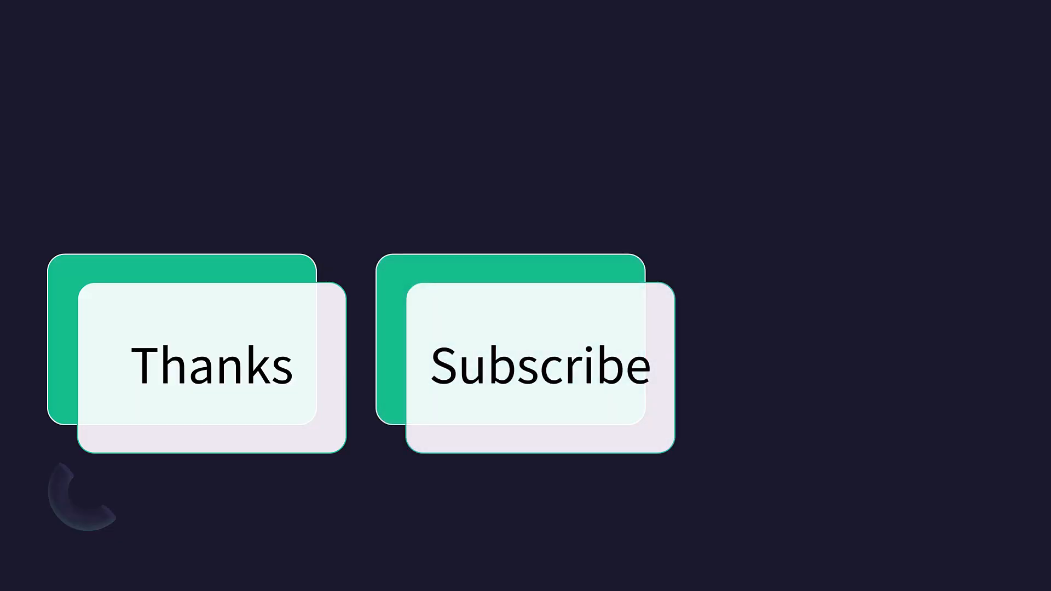